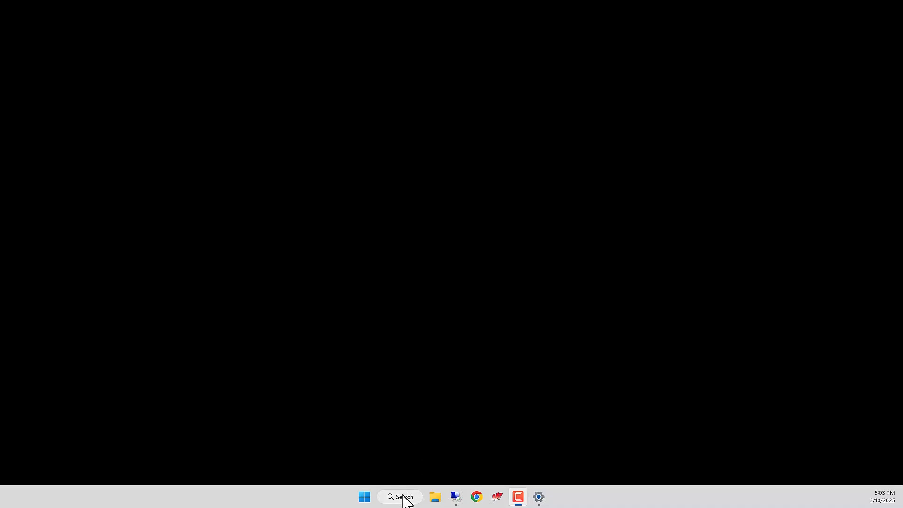
Open the Control Panel and go to the adapter settings of the Network and Sharing Center.
left_click(403, 495)
type("con")
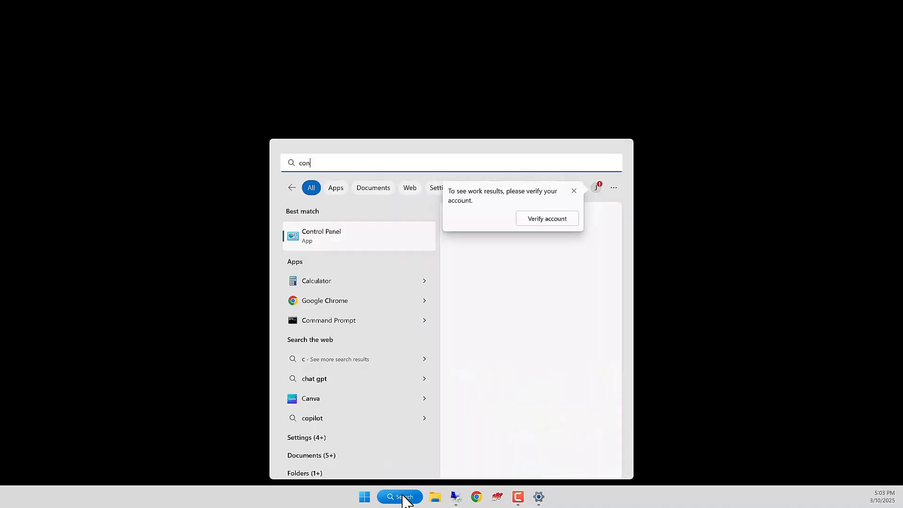
type("trol")
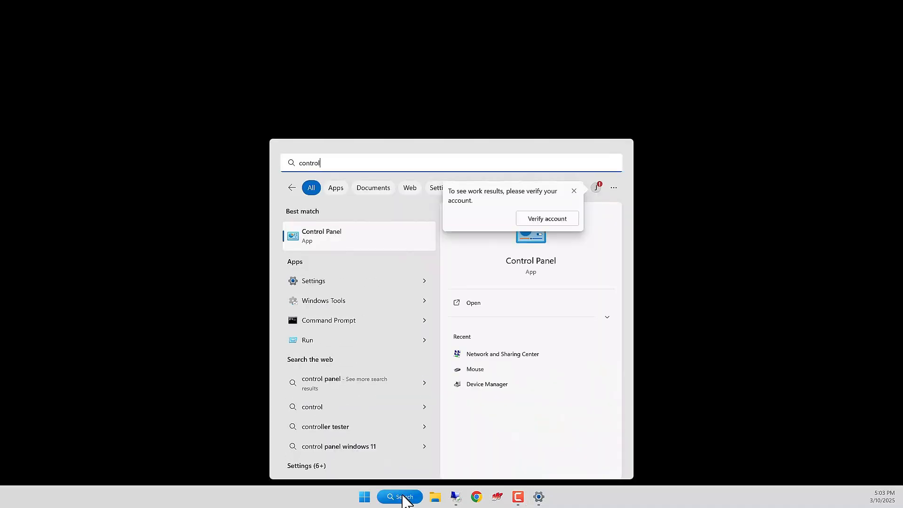
key("Return")
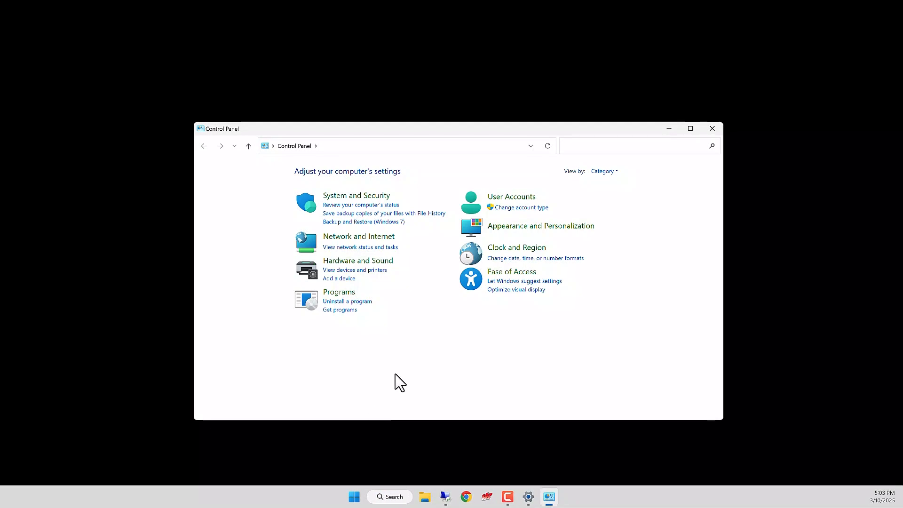
left_click(369, 244)
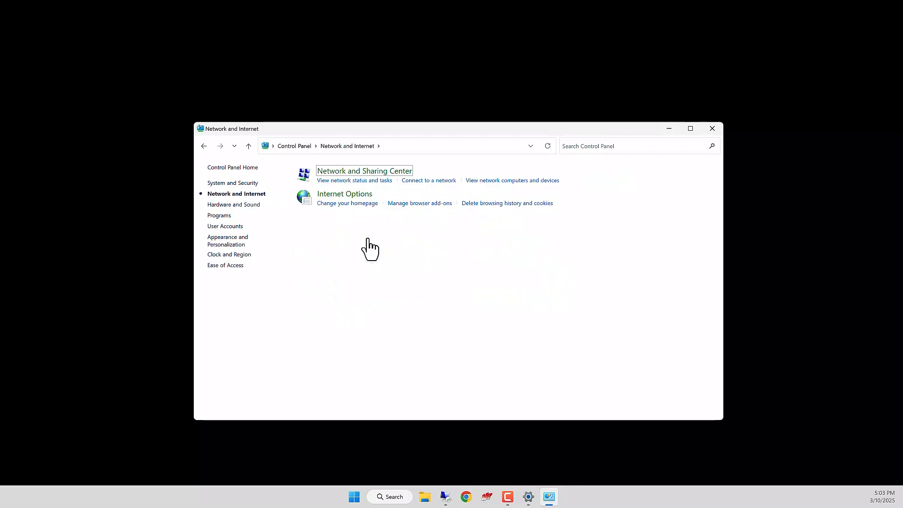
left_click(383, 173)
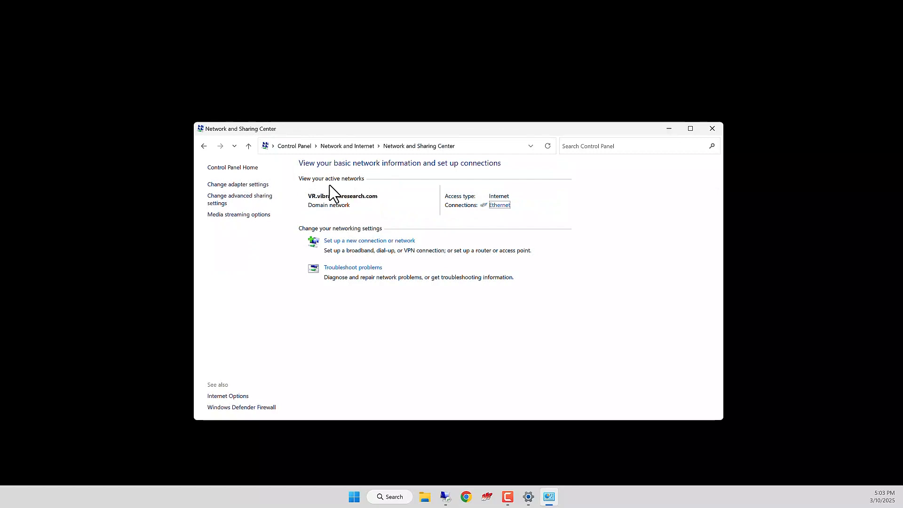
left_click(257, 185)
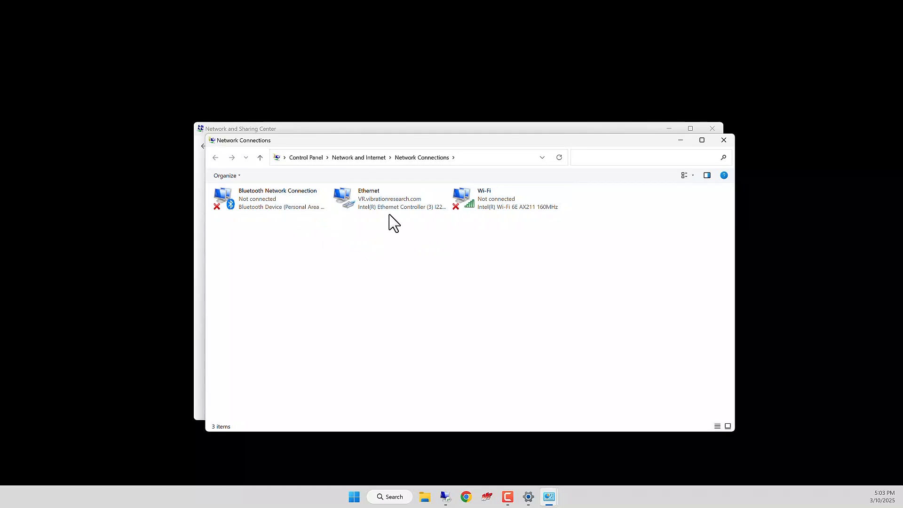
Open the properties of the Ethernet connection and move the dialog clear of the adapter list's edge.
right_click(390, 200)
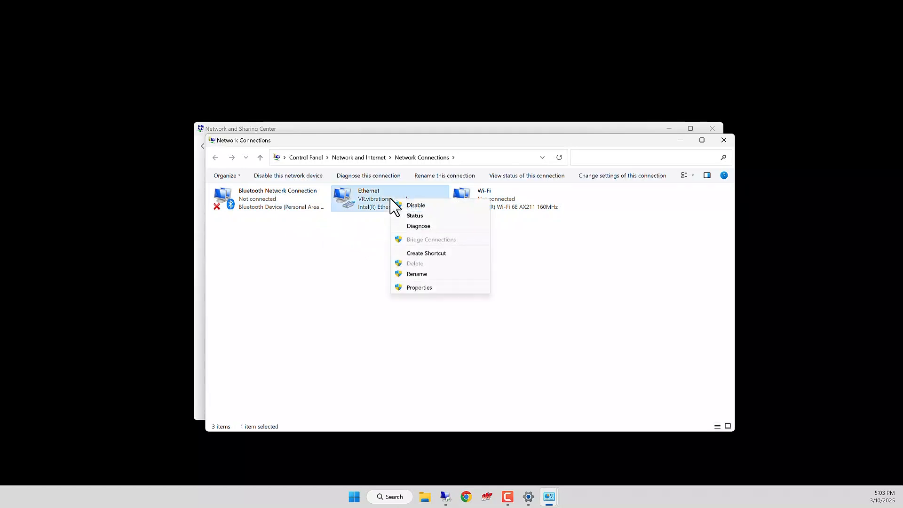
left_click(409, 287)
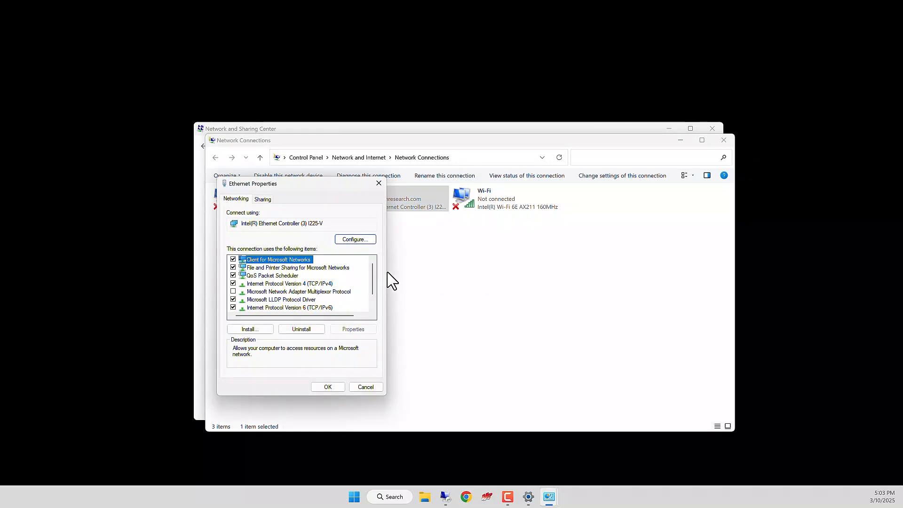
left_click_drag(278, 189, 352, 161)
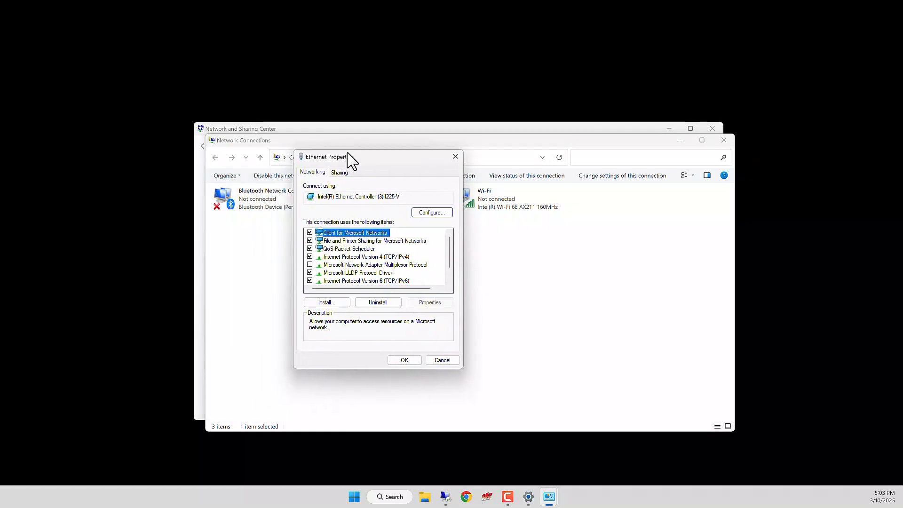
Examine the items used by the Ethernet connection, including Internet Protocol Version 4 and Version 6.
left_click(373, 279)
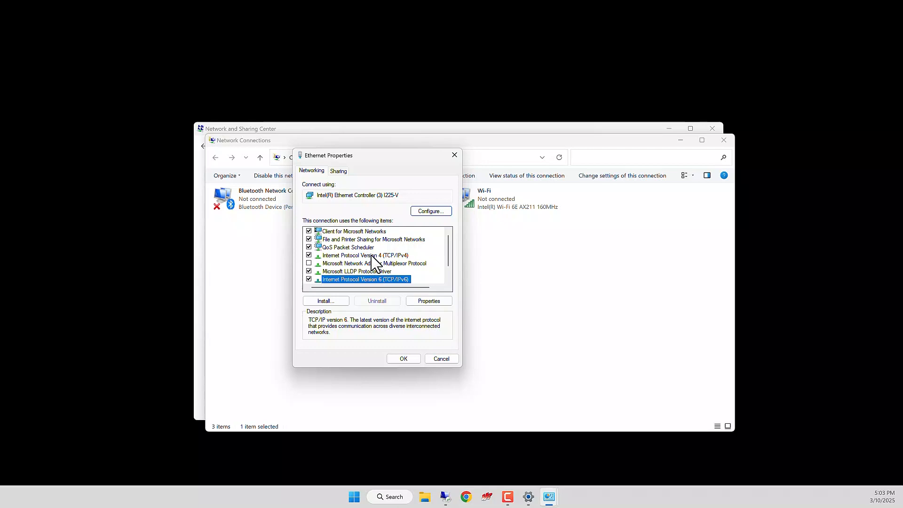
left_click(372, 256)
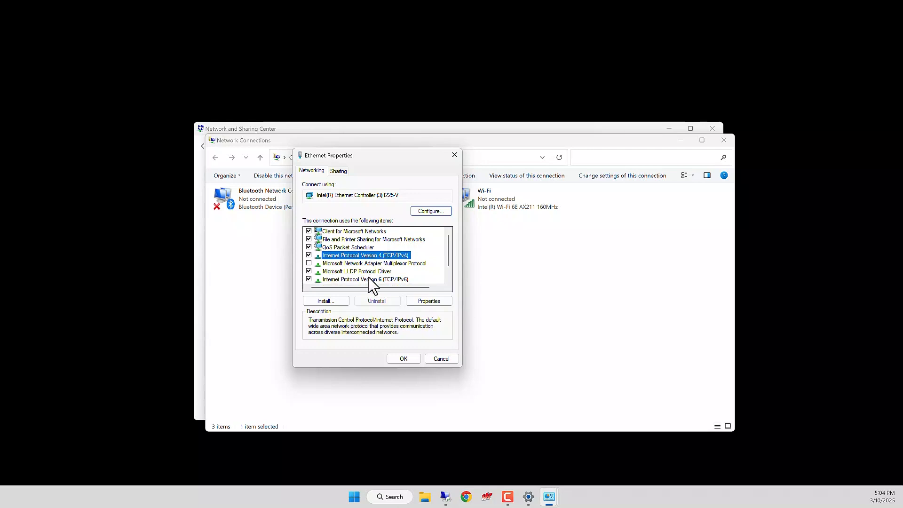
left_click(369, 279)
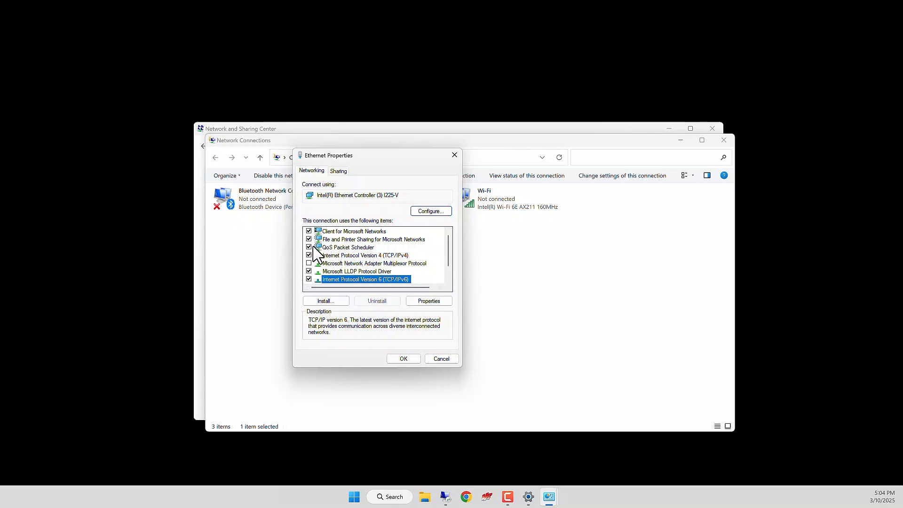
scroll(317, 273, "down", 1)
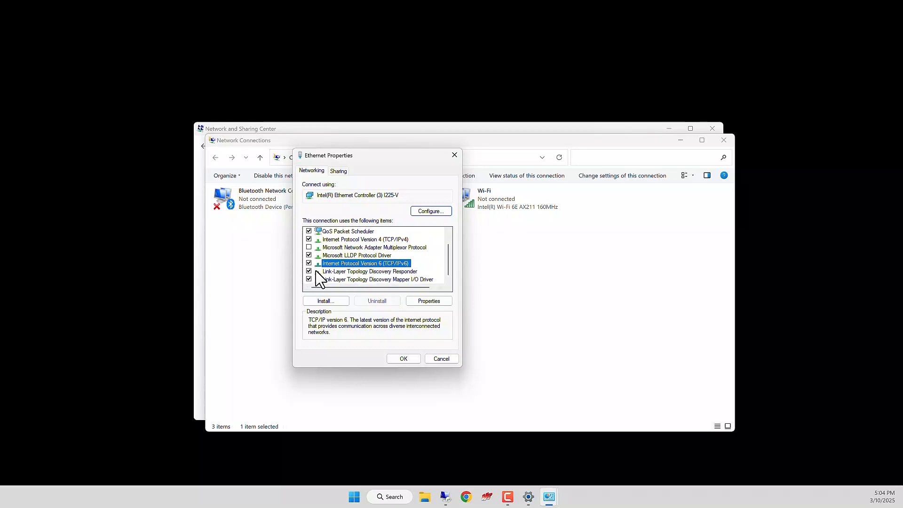
scroll(318, 273, "up", 1)
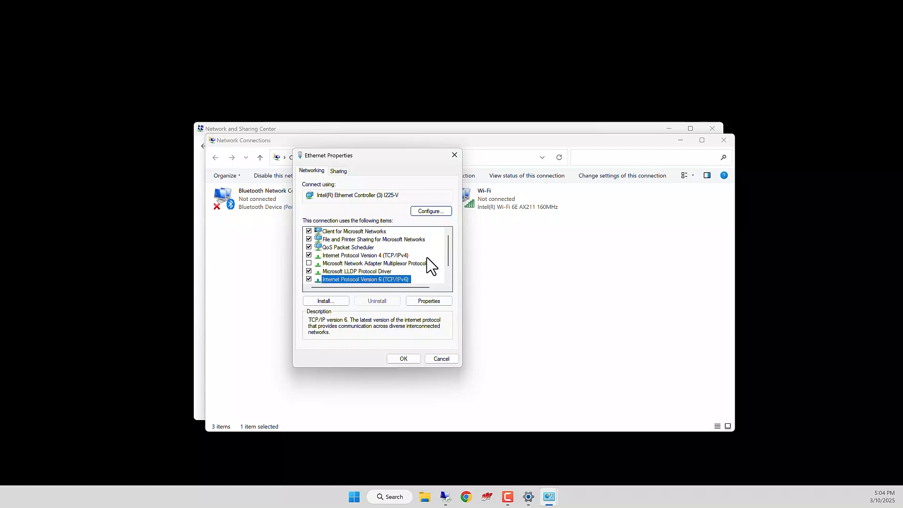
Try a manual IP address of 192.168.3.10 in the Internet Protocol Version 4 properties, and close the dialog without saving.
left_click(398, 256)
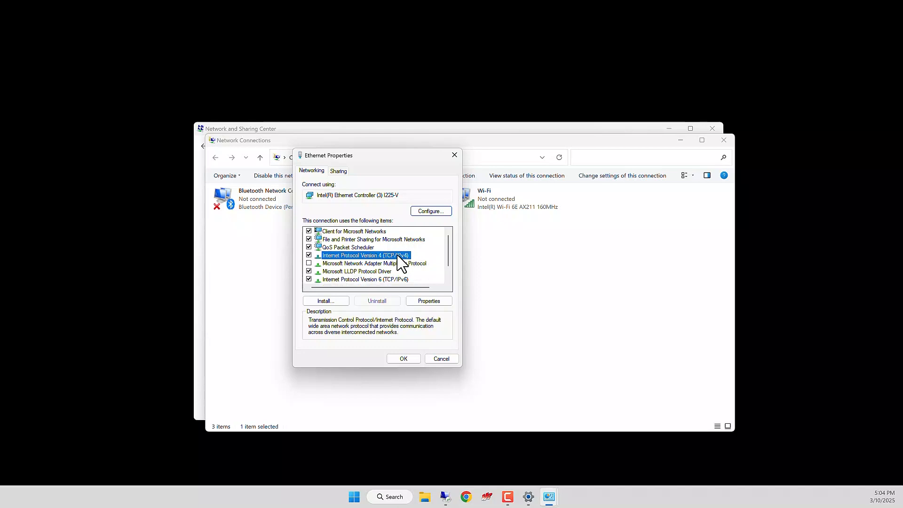
left_click(429, 303)
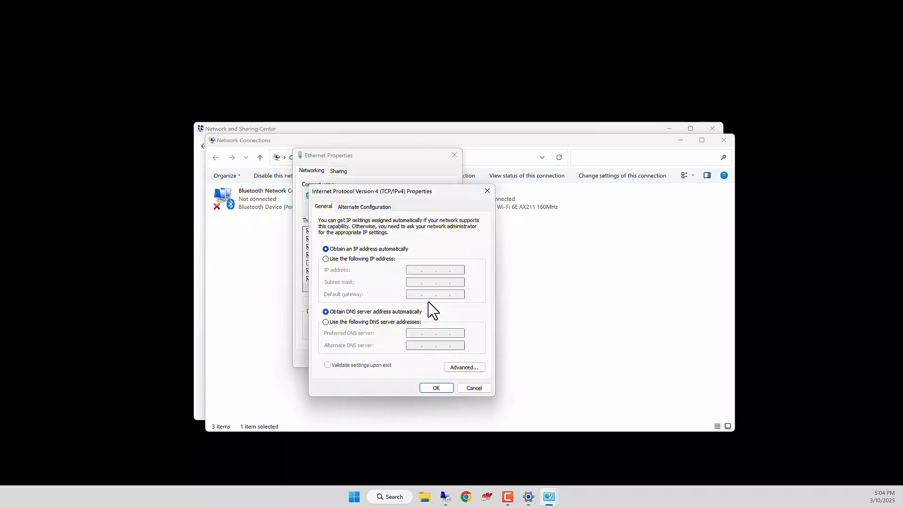
left_click(358, 259)
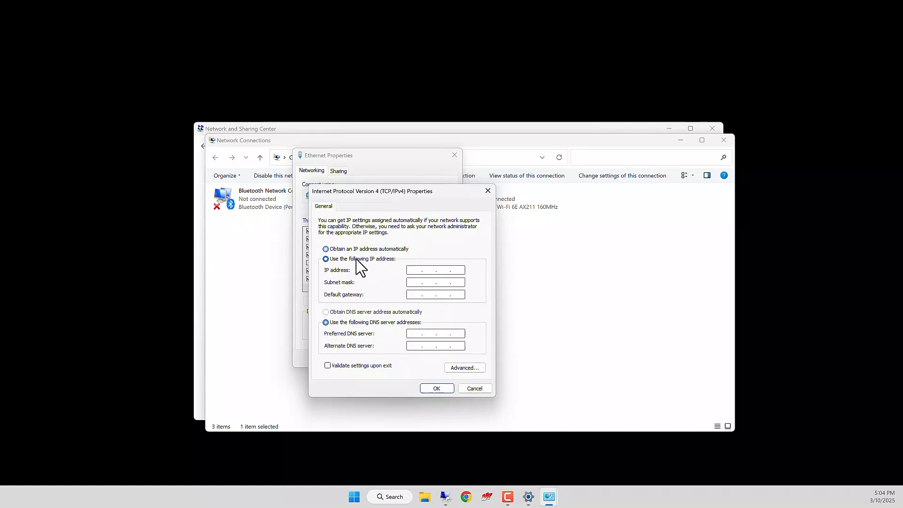
left_click(417, 271)
type("192 . 168 . 3 . 10")
left_click(416, 282)
left_click(488, 191)
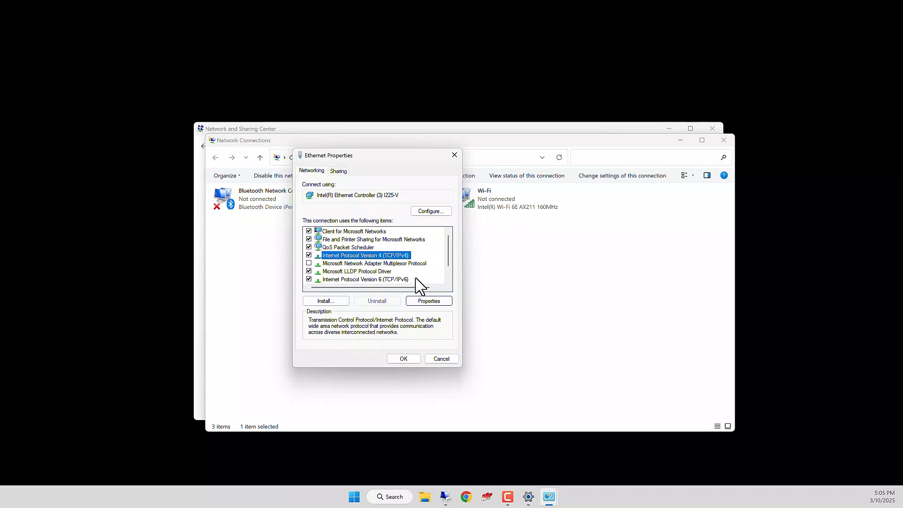
Disable Client for Microsoft Networks, File and Printer Sharing, QoS Packet Scheduler, Microsoft LLDP Protocol Driver and Internet Protocol Version 6 for the Ethernet connection.
left_click(309, 231)
left_click(309, 239)
left_click(309, 247)
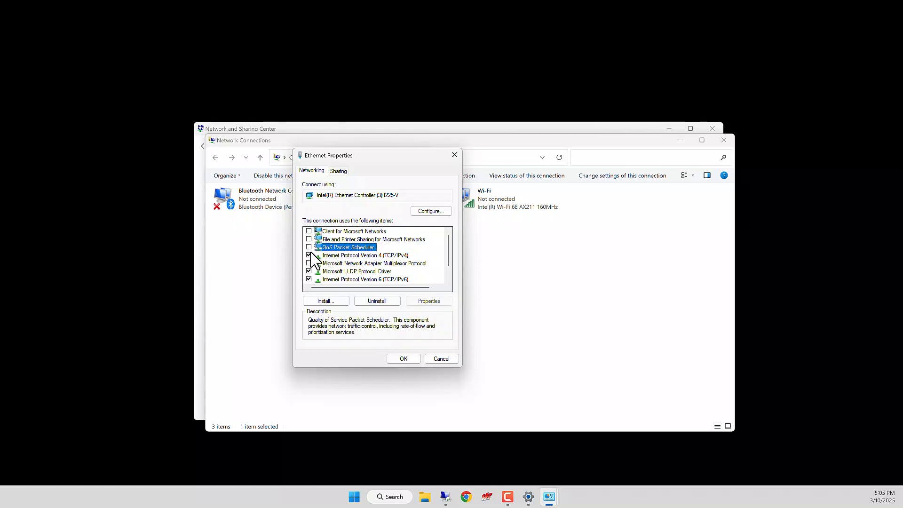
left_click(309, 272)
left_click(309, 279)
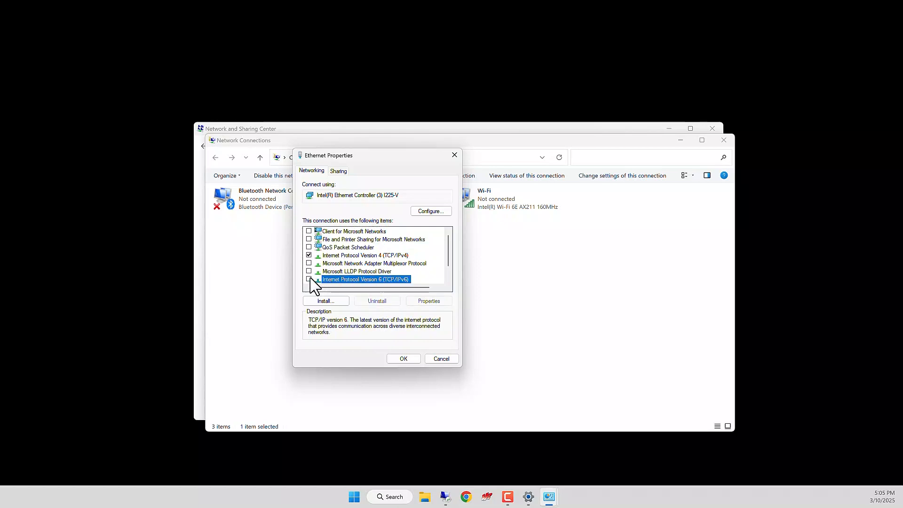
Re-enable Internet Protocol Version 6, Microsoft LLDP Protocol Driver, QoS Packet Scheduler, File and Printer Sharing and Client for Microsoft Networks.
left_click(309, 279)
left_click(309, 271)
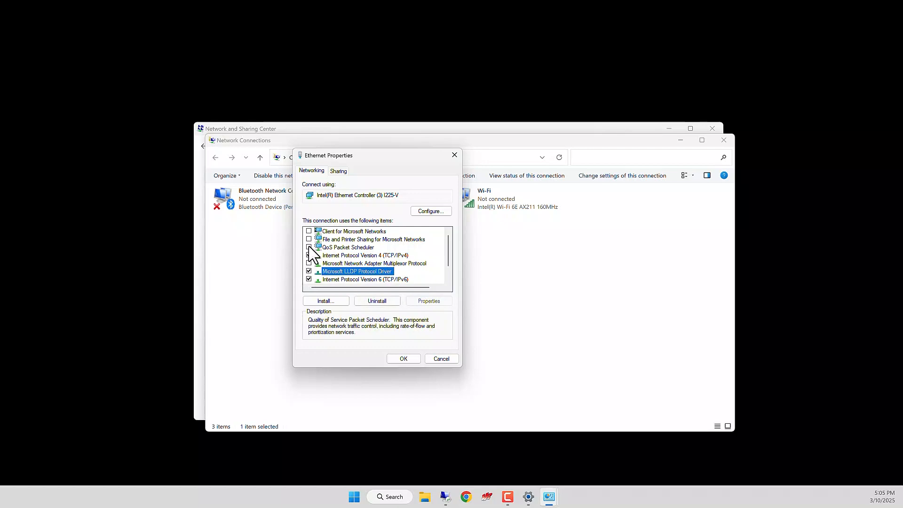
left_click(309, 247)
left_click(309, 239)
left_click(309, 231)
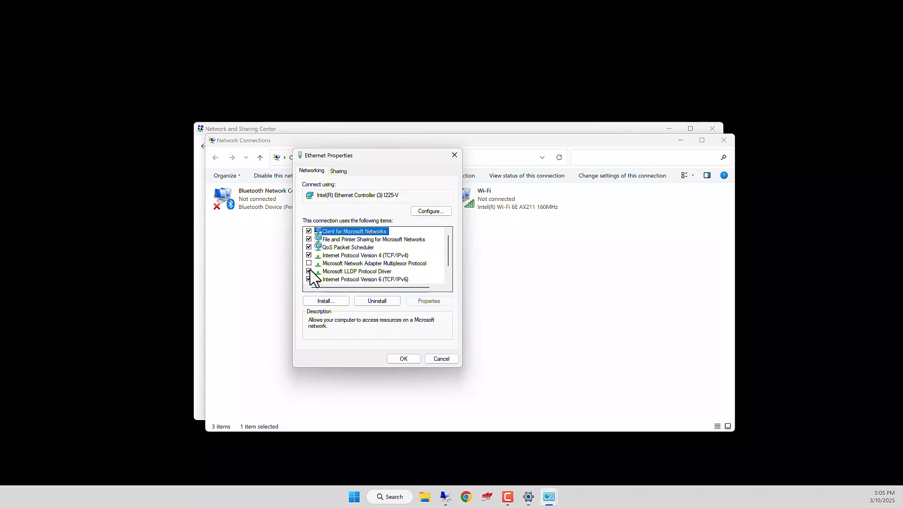
Accept the Ethernet properties and close the Network Connections and Network and Sharing Center windows.
left_click(403, 358)
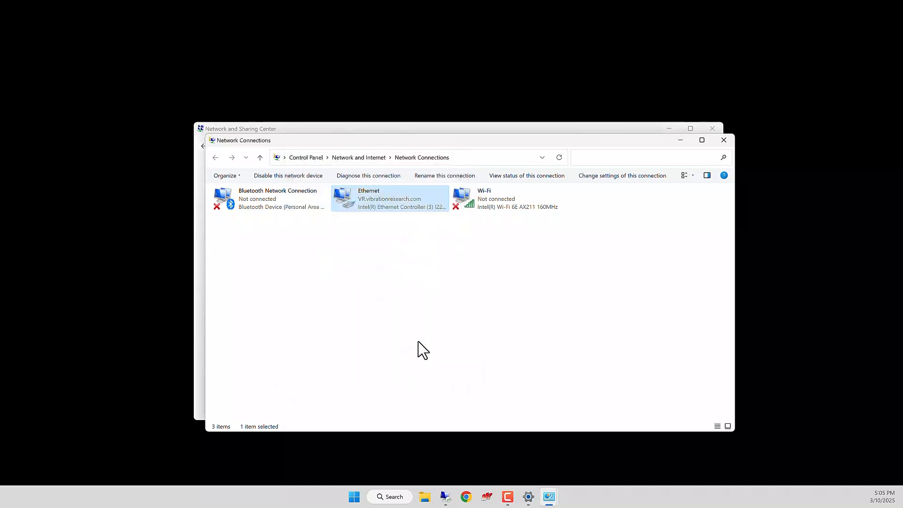
left_click(723, 140)
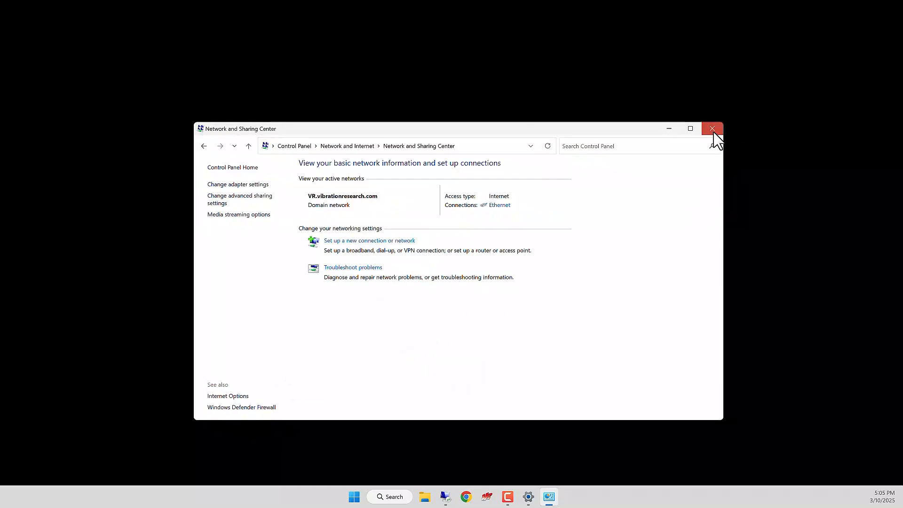
left_click(712, 128)
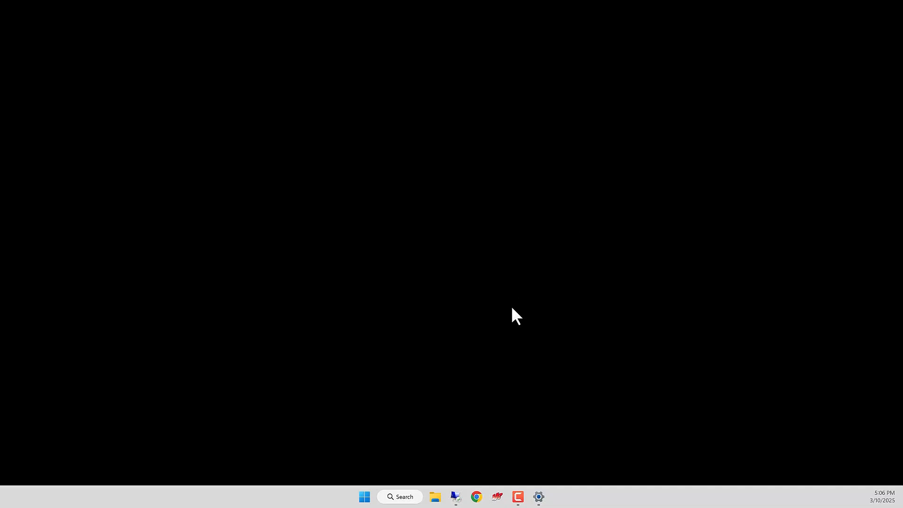
Switch to Google Chrome and open the website vibrationresearch.com.
left_click(477, 497)
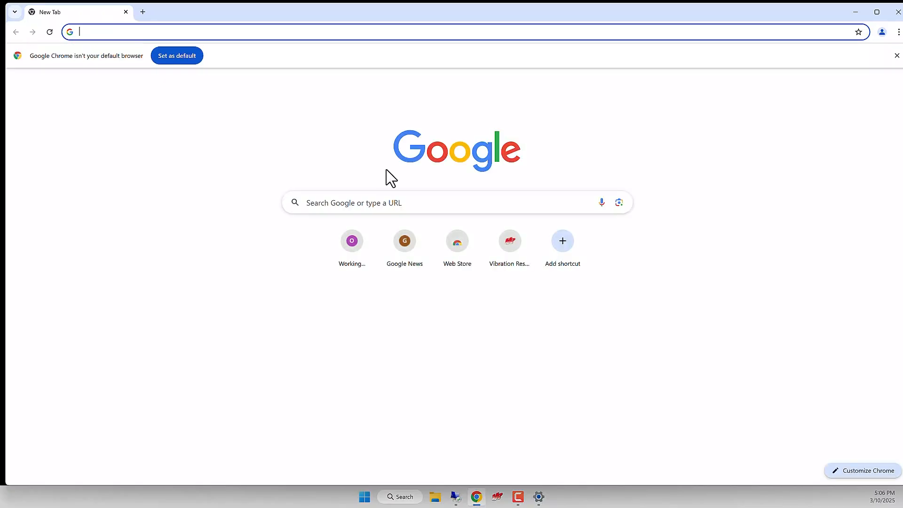
type("vibrationresearch.com")
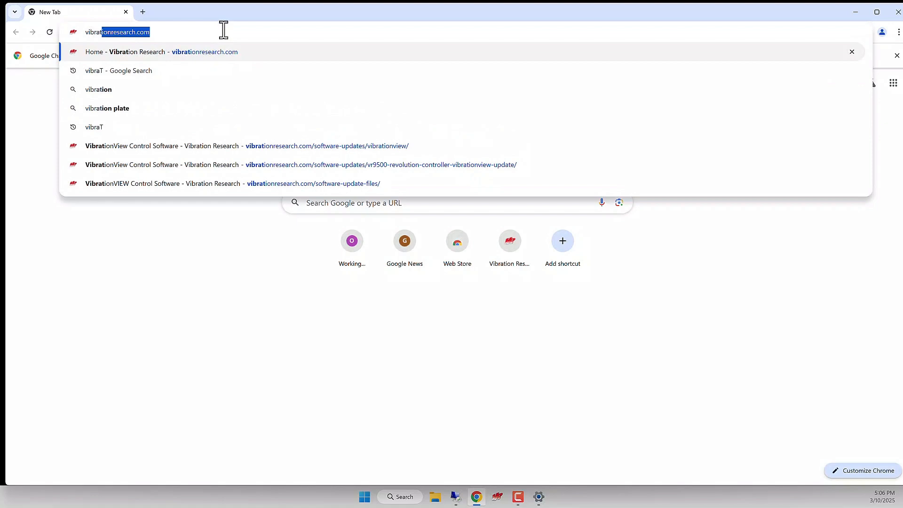
key("Return")
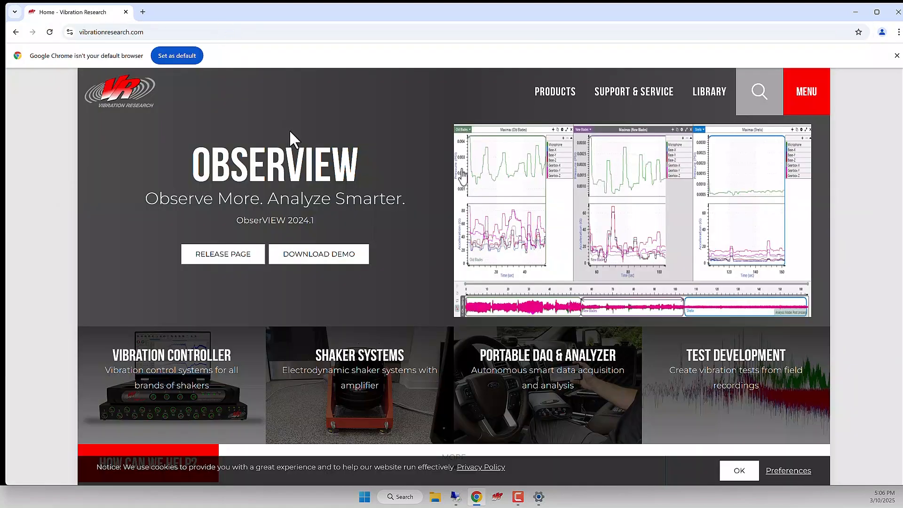
Go to the VibrationVIEW control software page through Software Updates and submit the download form with the company e-mail.
left_click(807, 101)
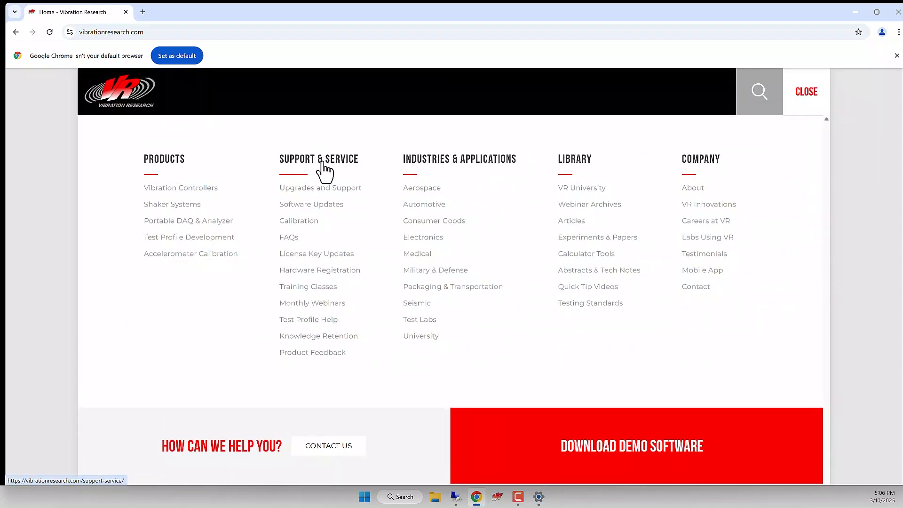
left_click(325, 215)
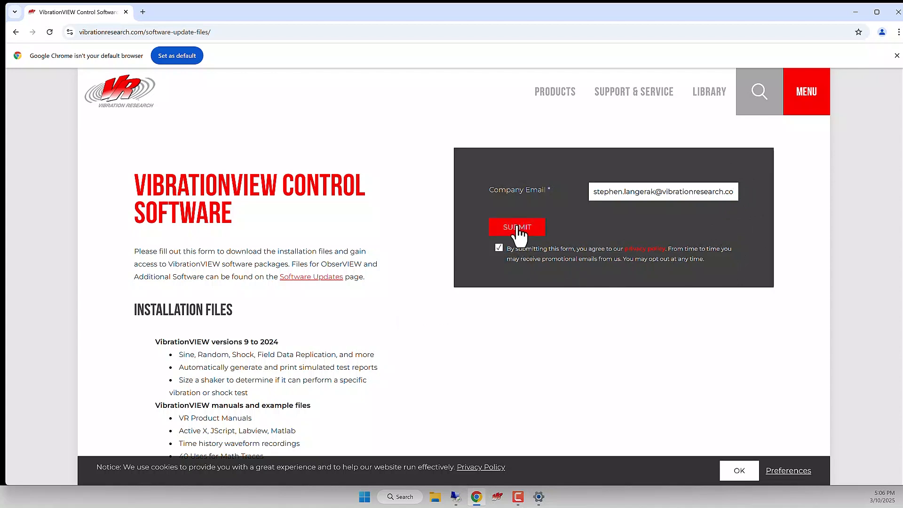
left_click(517, 227)
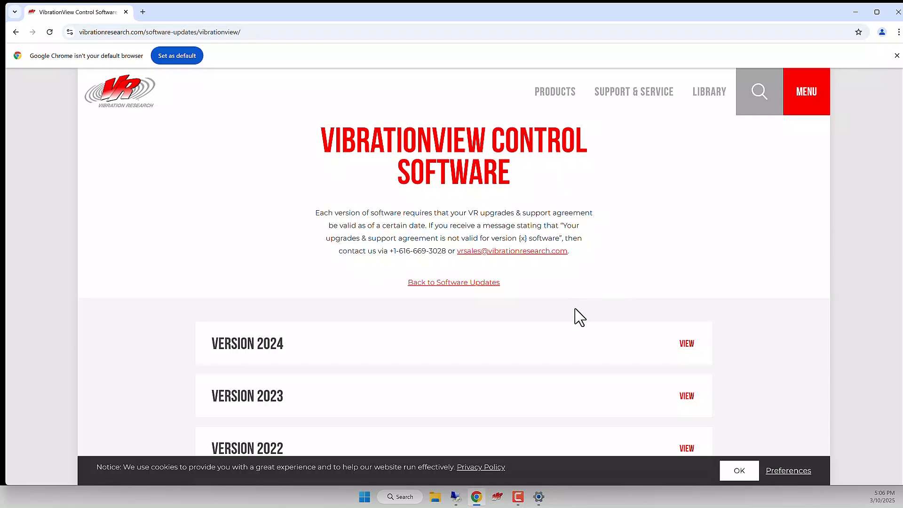
Look through the listed VibrationVIEW versions and expand the Version 2024 entry to show its downloads.
scroll(570, 347, "down", 5)
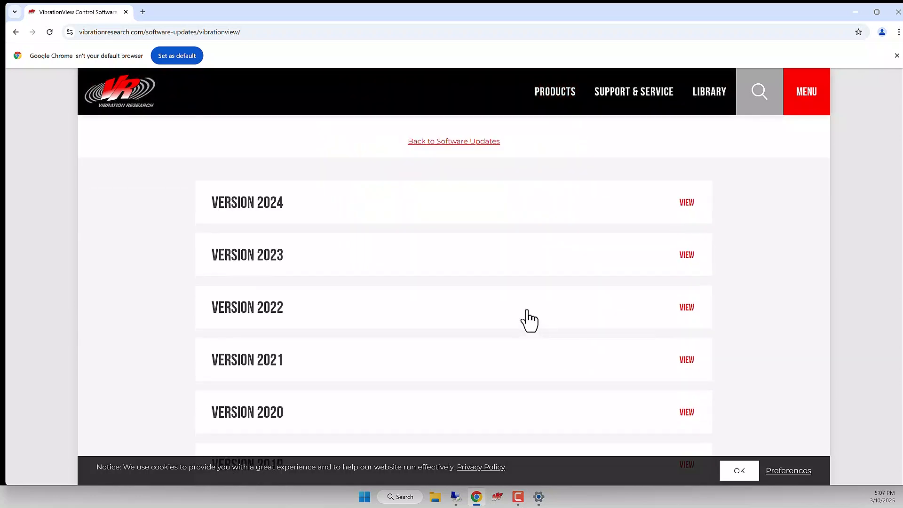
scroll(518, 319, "down", 3)
scroll(518, 319, "up", 8)
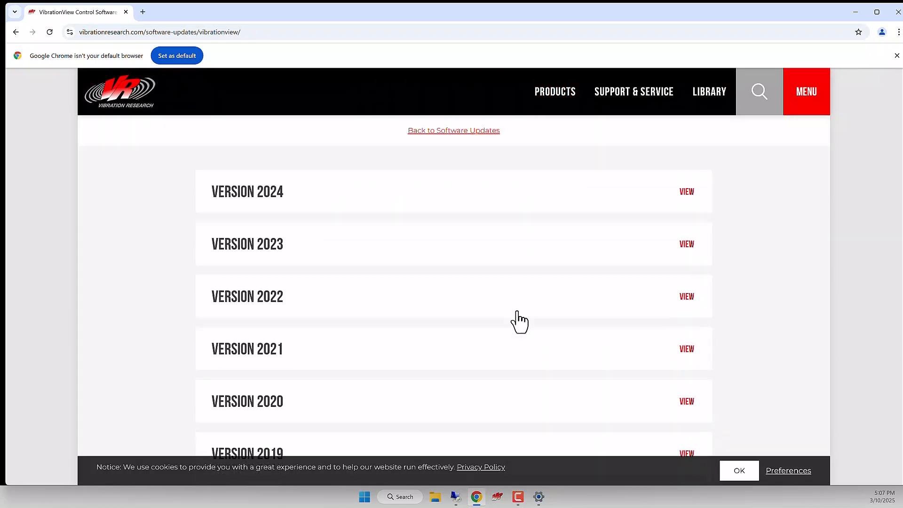
scroll(519, 321, "up", 1)
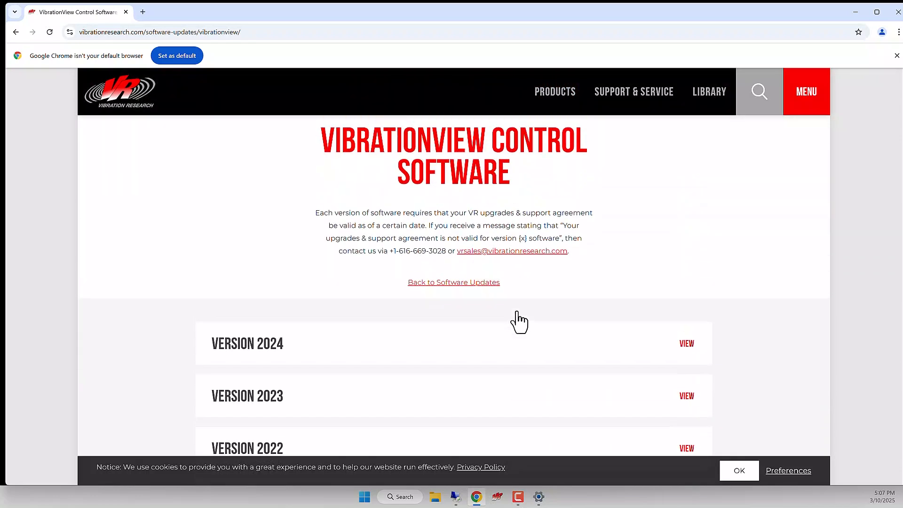
left_click(478, 356)
scroll(301, 365, "down", 2)
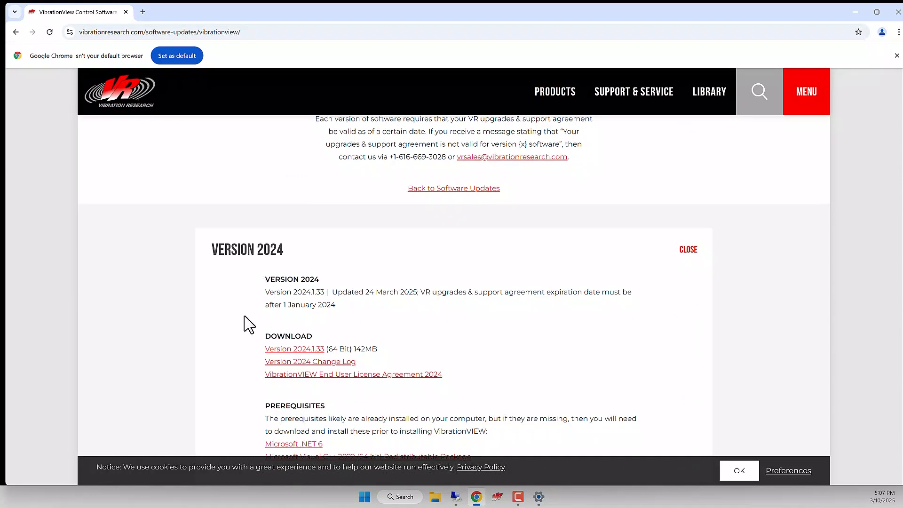
Download the 64-bit Version 2024.1.33 installer of VibrationVIEW and open the downloaded file.
scroll(251, 330, "down", 1)
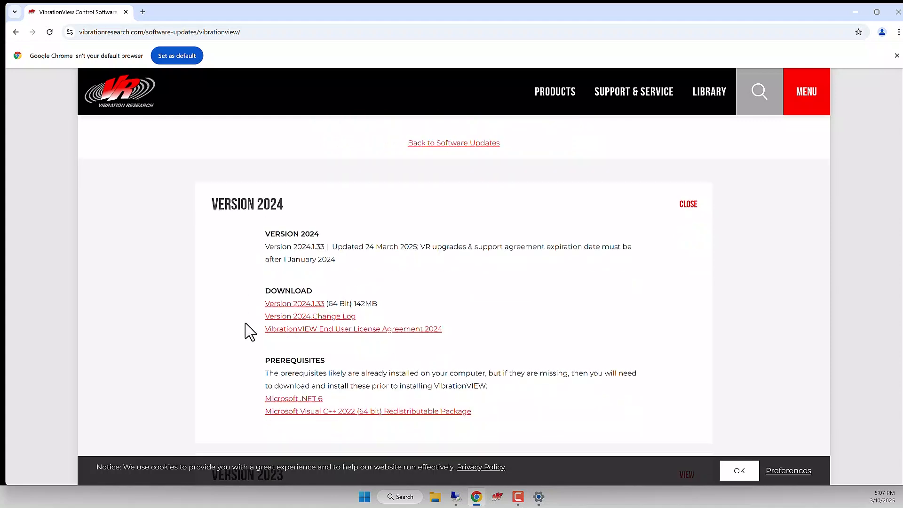
left_click(291, 303)
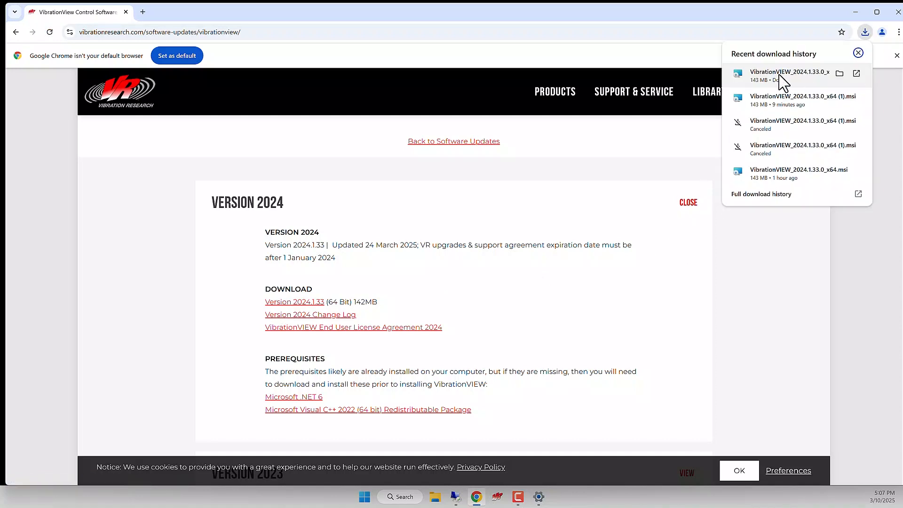
left_click(782, 77)
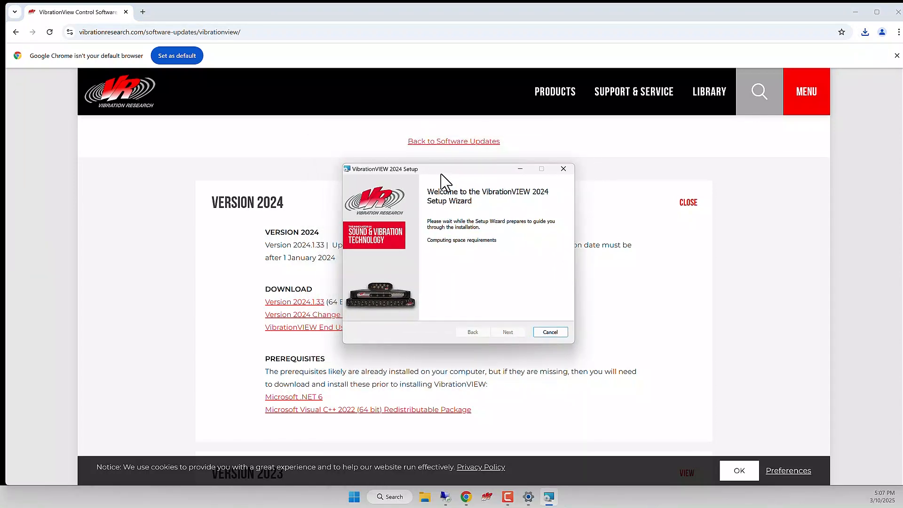
Install VibrationVIEW 2024 with the license terms accepted and the default features and location, finishing setup with Launch VibrationVIEW enabled.
left_click(512, 333)
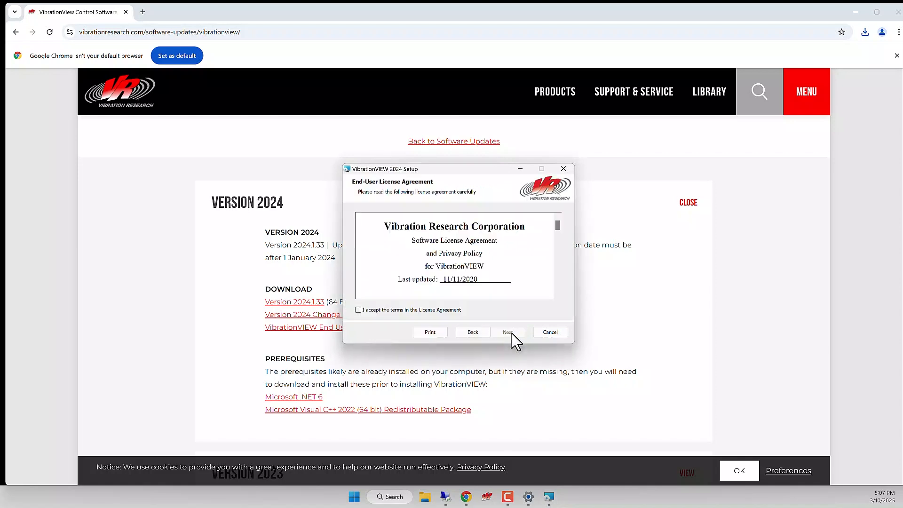
left_click(409, 310)
left_click(511, 333)
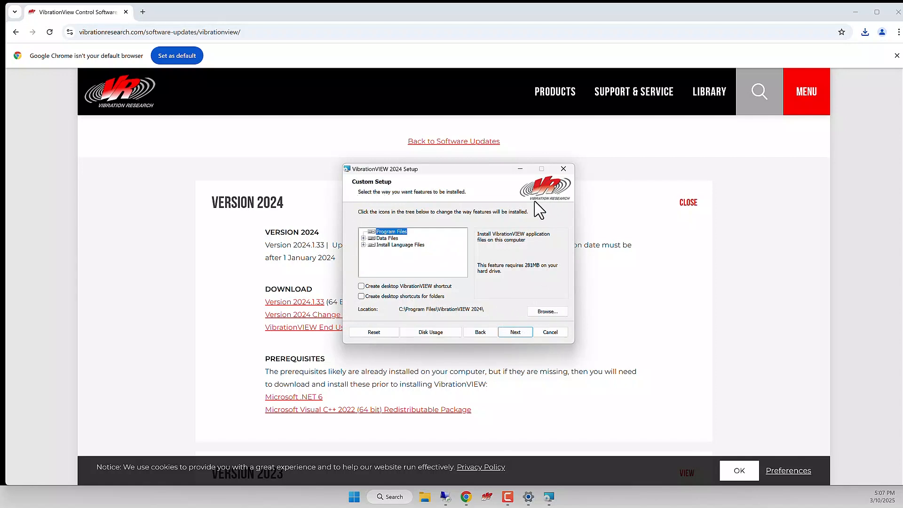
left_click(514, 332)
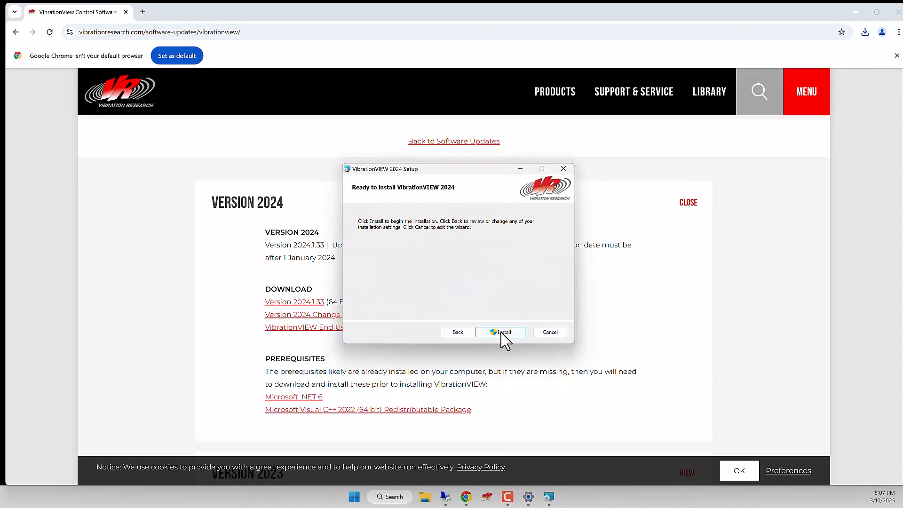
left_click(503, 336)
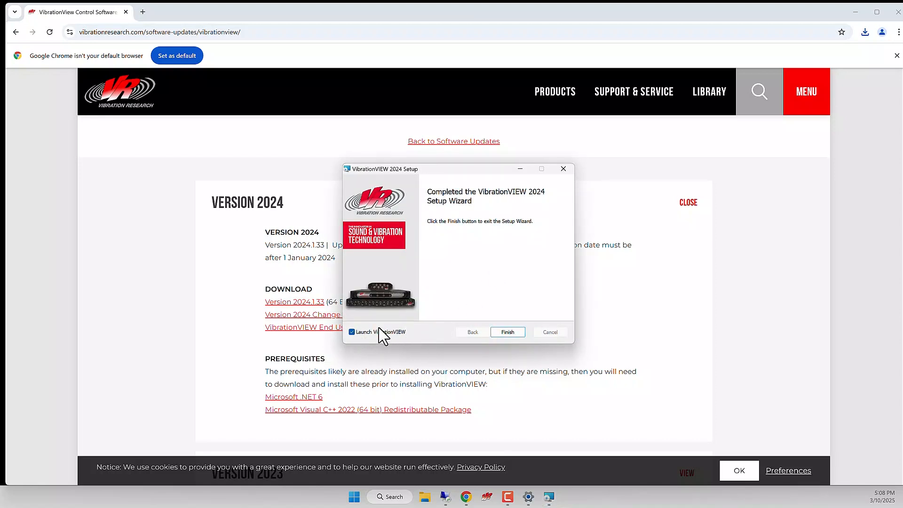
left_click(513, 332)
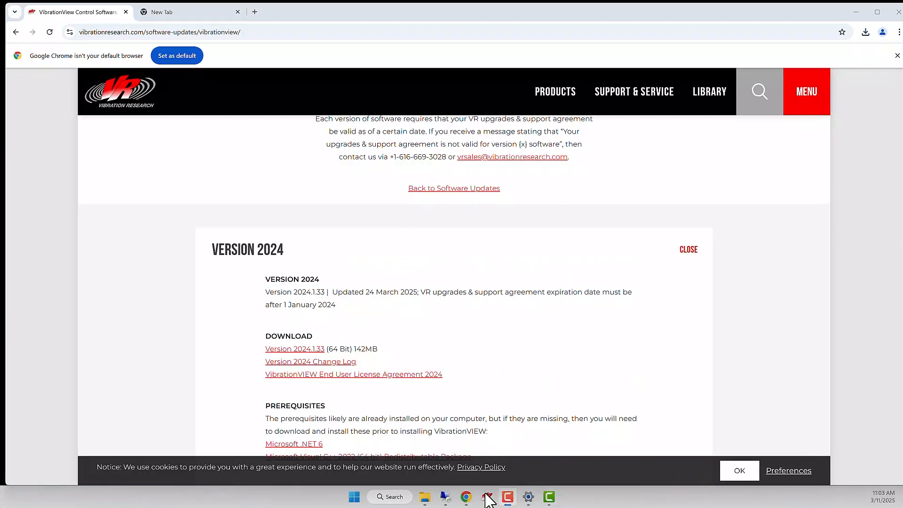
Switch to VibrationVIEW and apply the IPv6 Link-Local address of the Intel(R) Ethernet Controller (3) I225-V as network card in the hardware configuration.
left_click(487, 498)
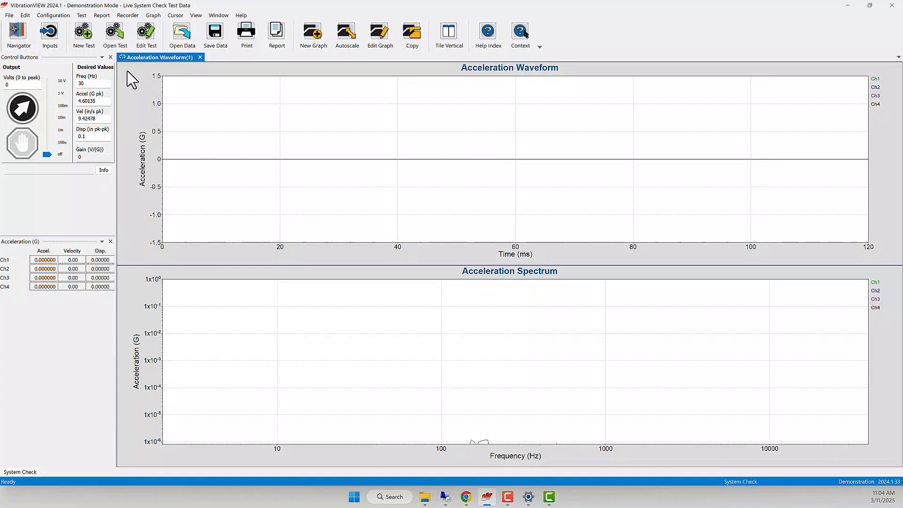
left_click(54, 16)
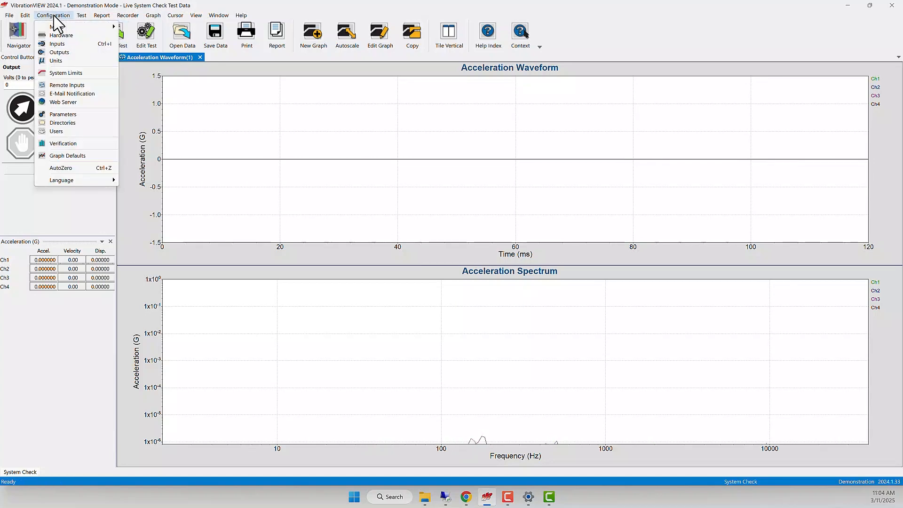
left_click(75, 36)
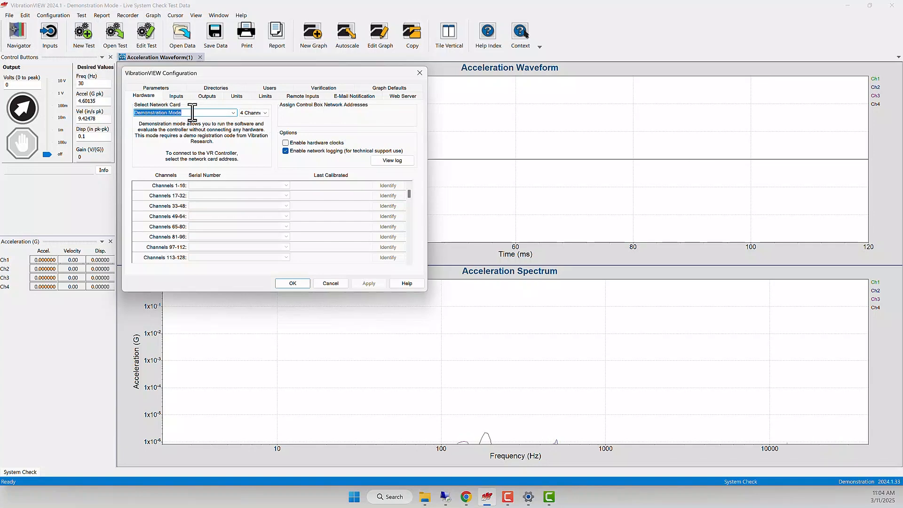
left_click(233, 113)
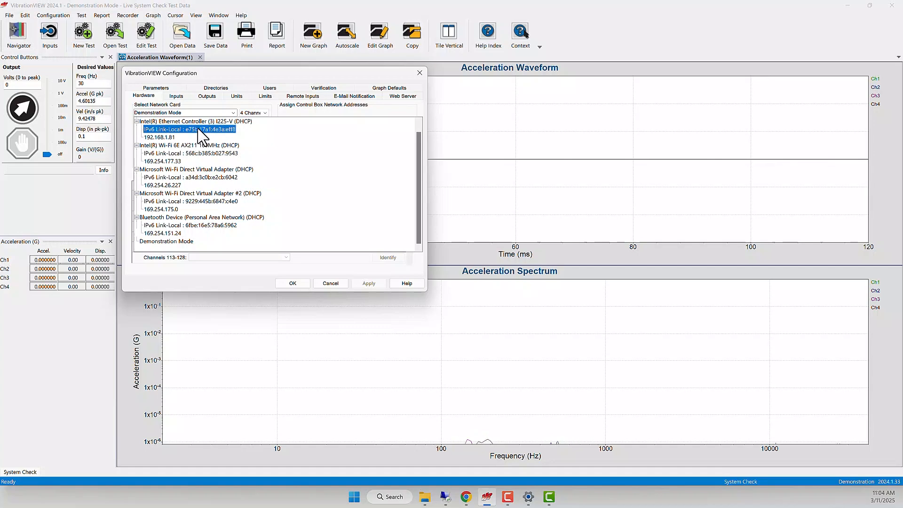
left_click(199, 129)
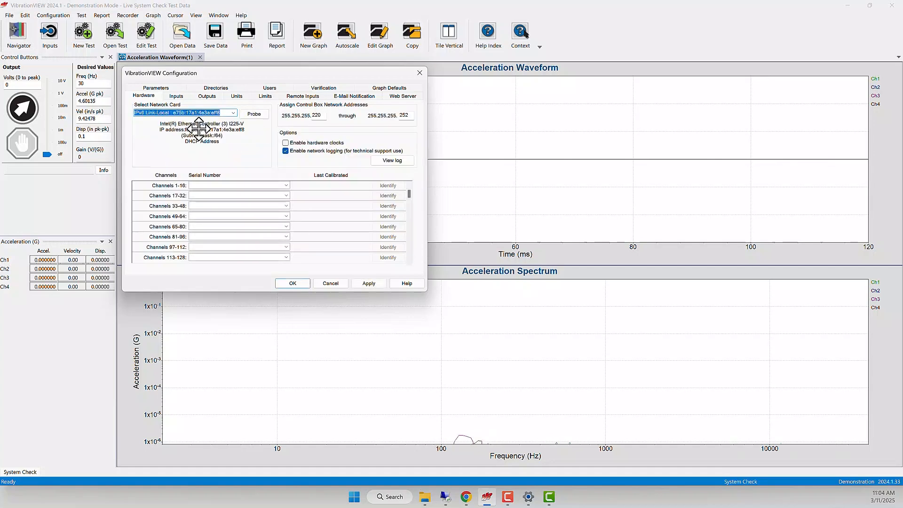
left_click(375, 285)
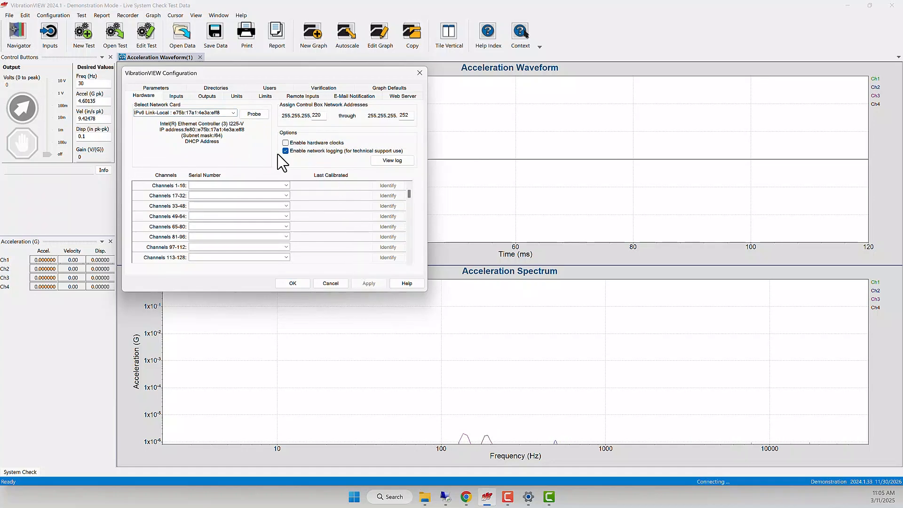
Probe the selected network card for connected controllers, review the hardware details, and close the report.
left_click(252, 115)
left_click_drag(396, 186, 339, 114)
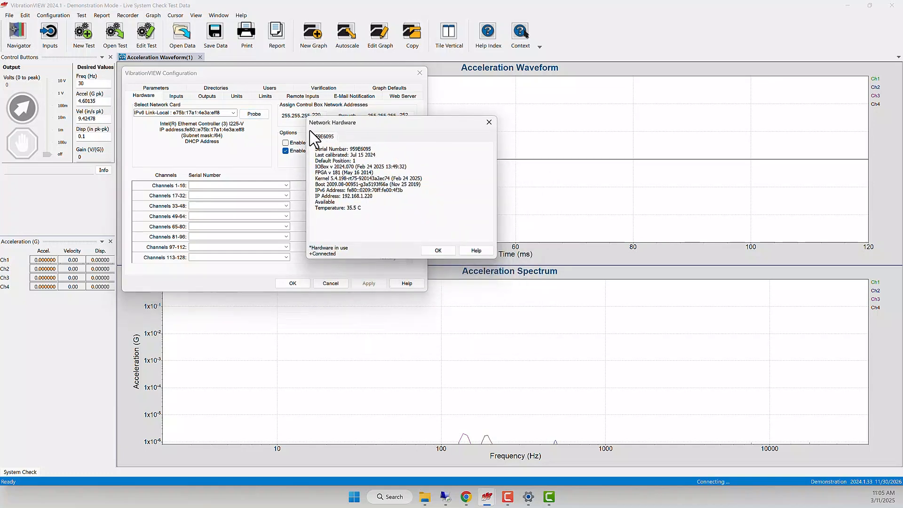
left_click(436, 250)
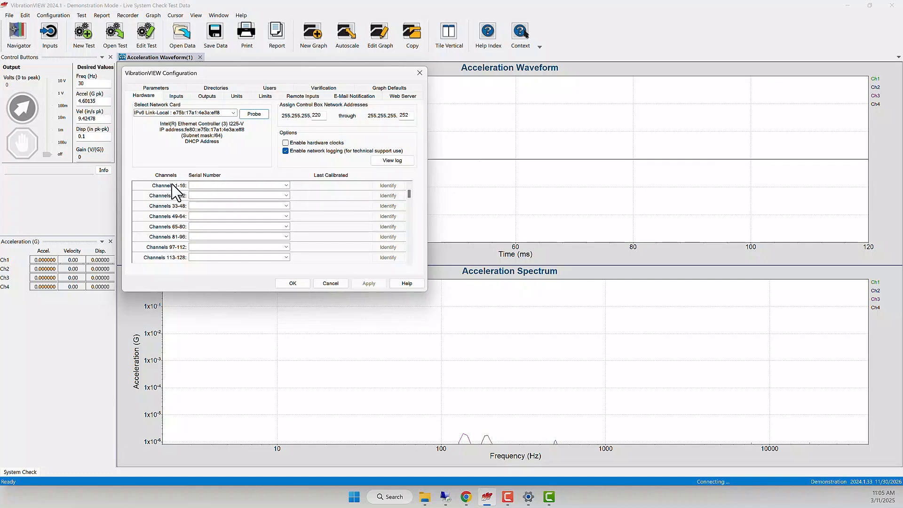
Assign the detected controller's serial number to Channels 1-16, apply the hardware configuration, and restart the program.
left_click(213, 185)
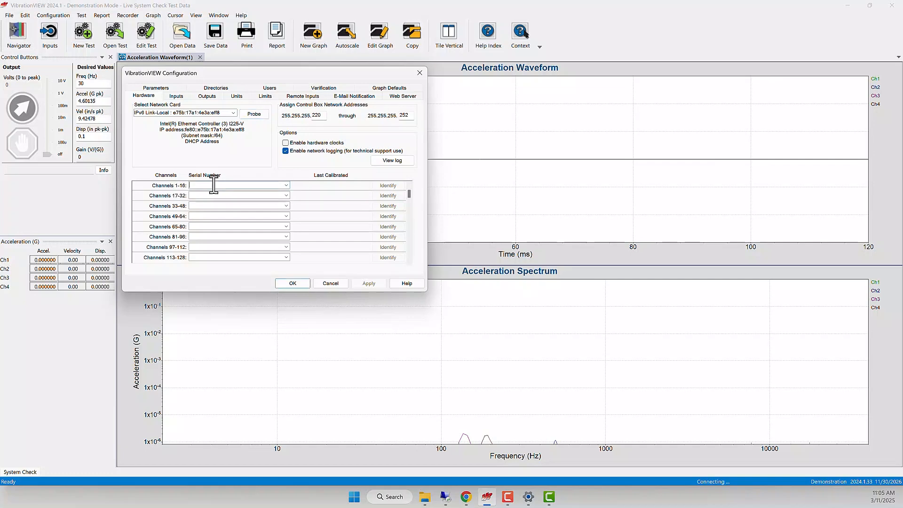
left_click(287, 185)
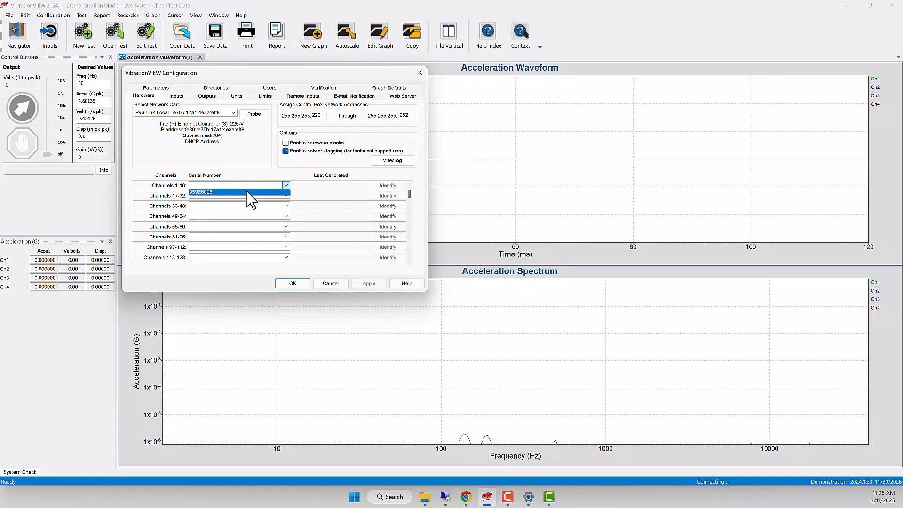
left_click(247, 192)
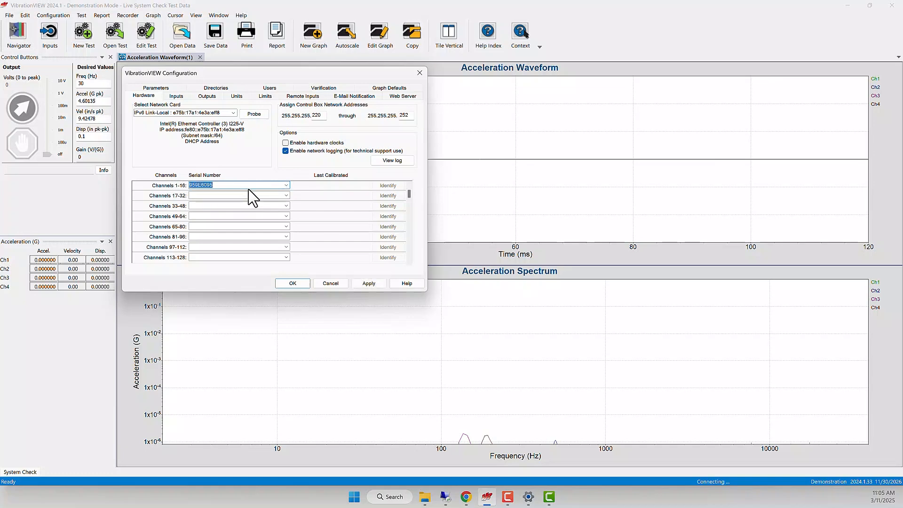
left_click(374, 284)
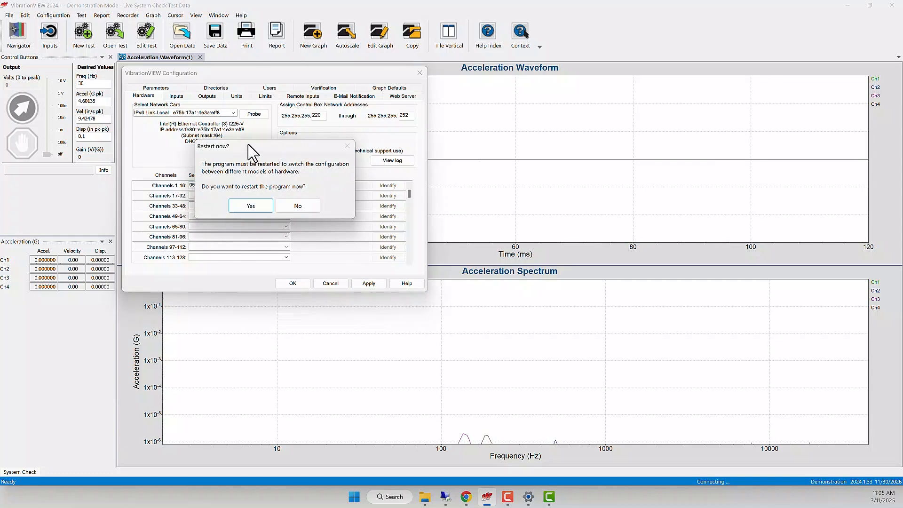
left_click_drag(249, 146, 250, 132)
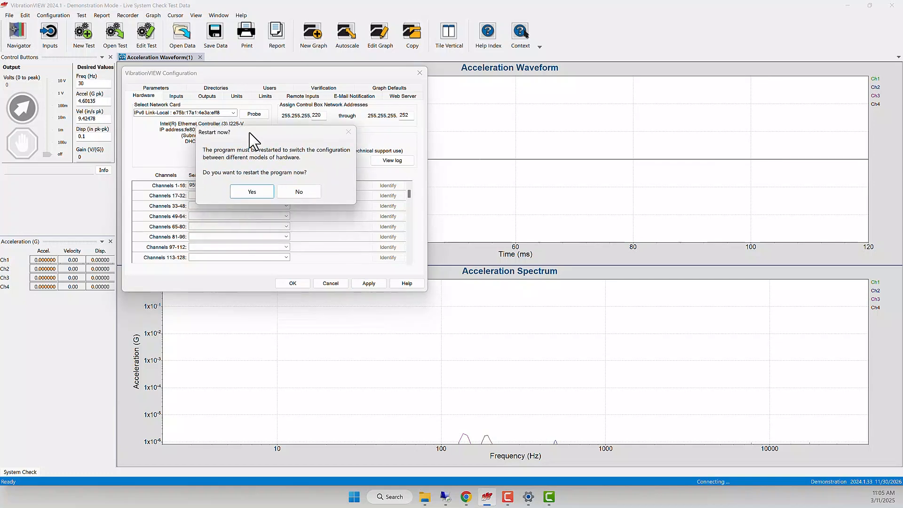
left_click(253, 192)
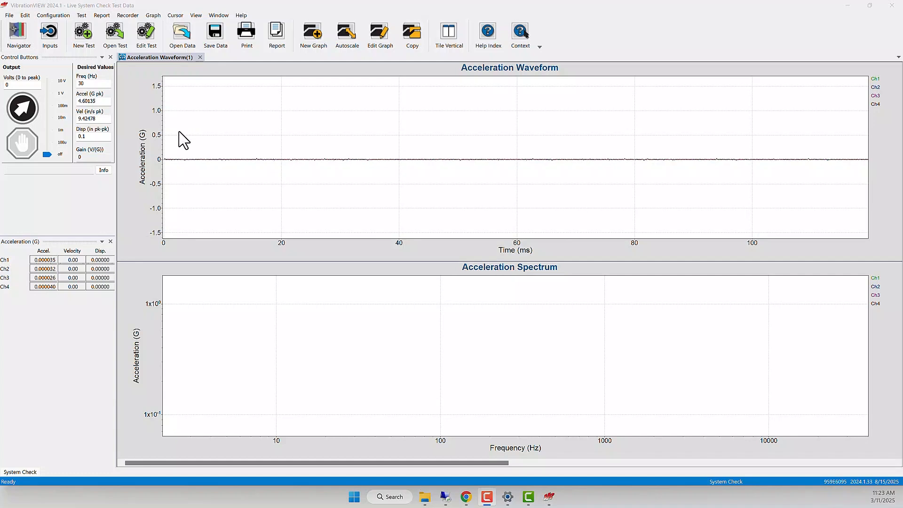
In the input configuration, set channel 1's sensitivity to 100 mV/G, enable its Accel Power, and apply the changes.
left_click(55, 16)
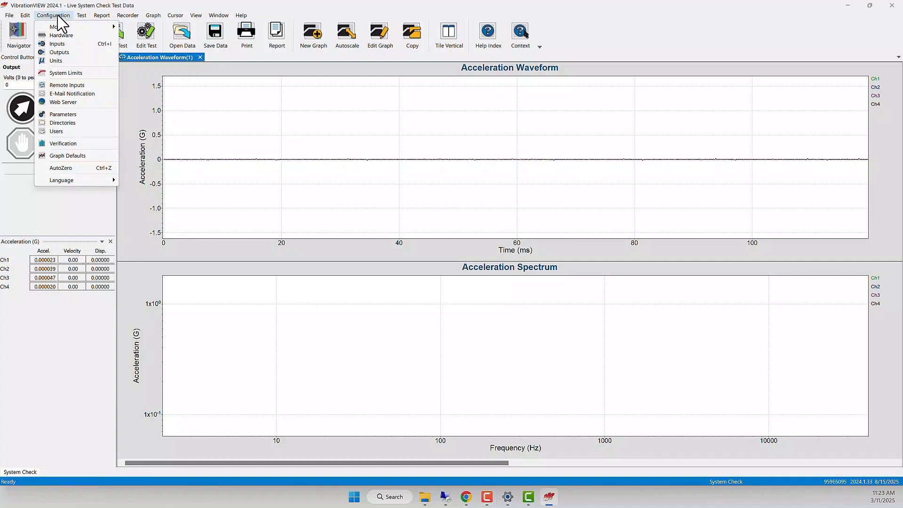
left_click(64, 44)
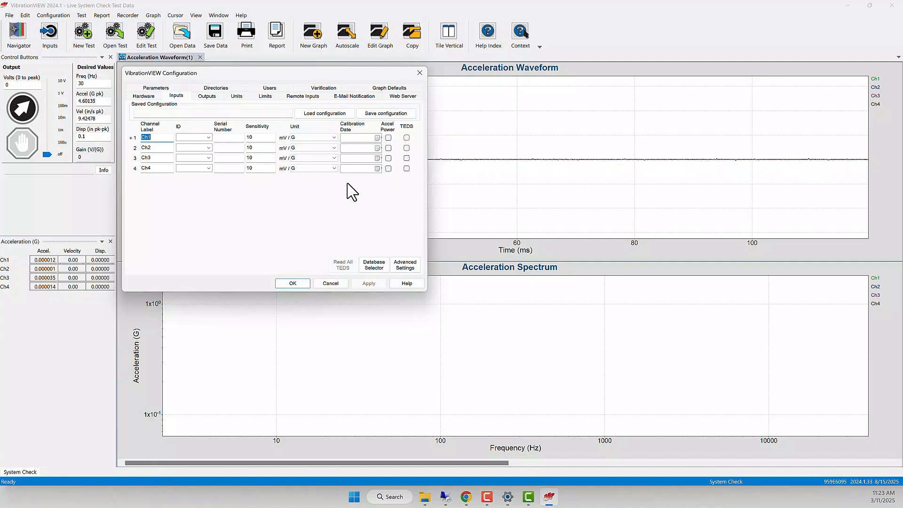
left_click(266, 140)
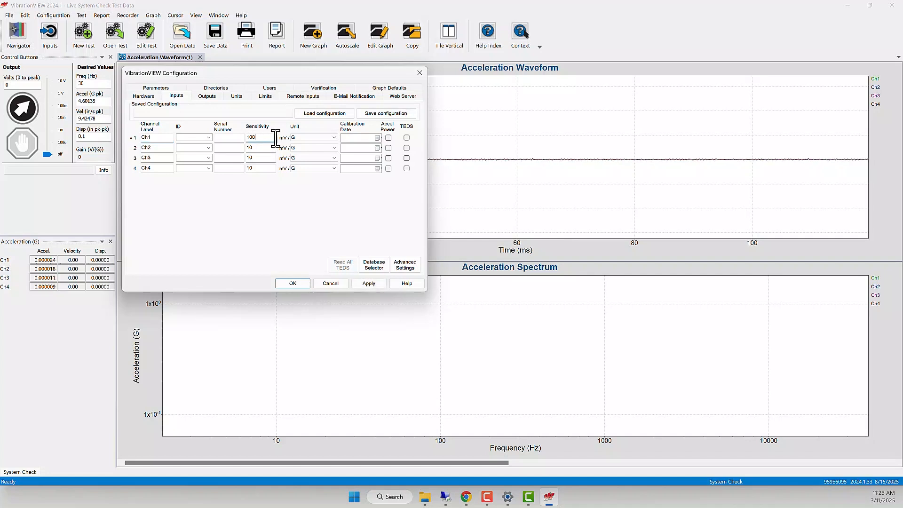
left_click(388, 138)
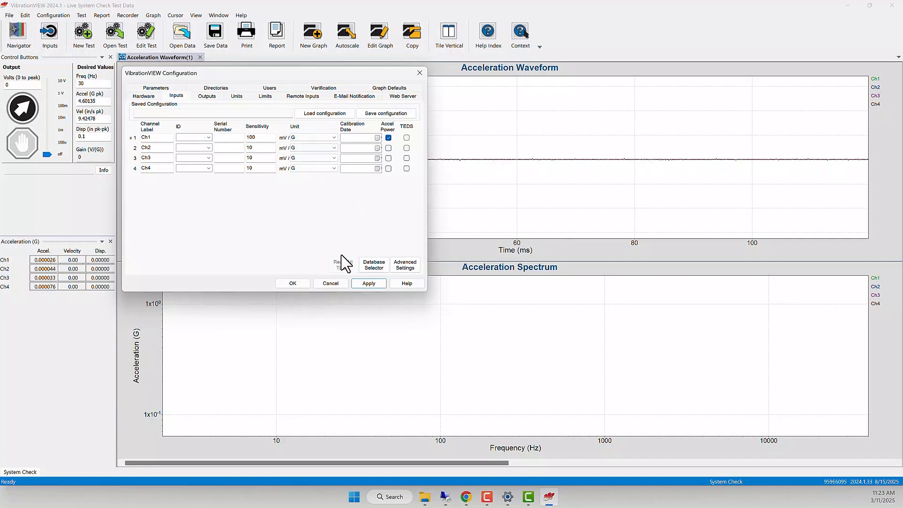
left_click(369, 283)
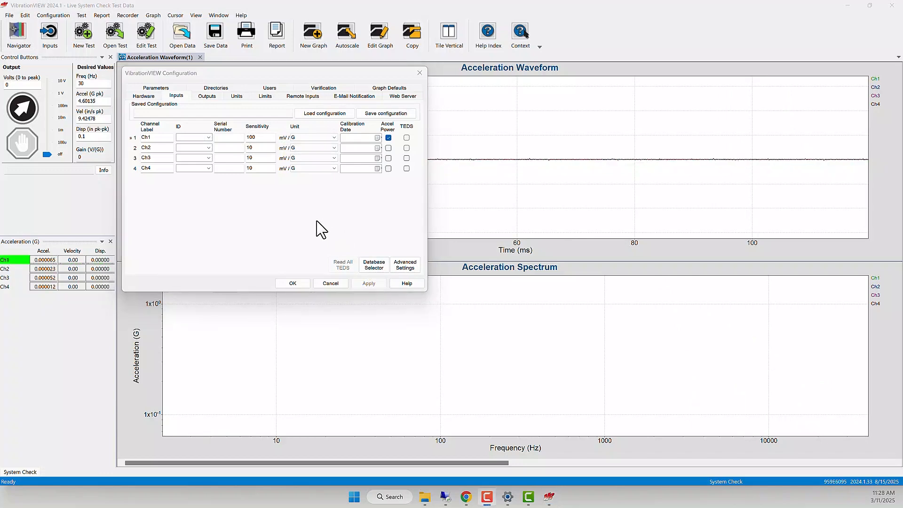
Set the shaker limits to the Vibration Research VR-5200HF model and accept resetting the system maximums to its predefined values.
left_click(266, 96)
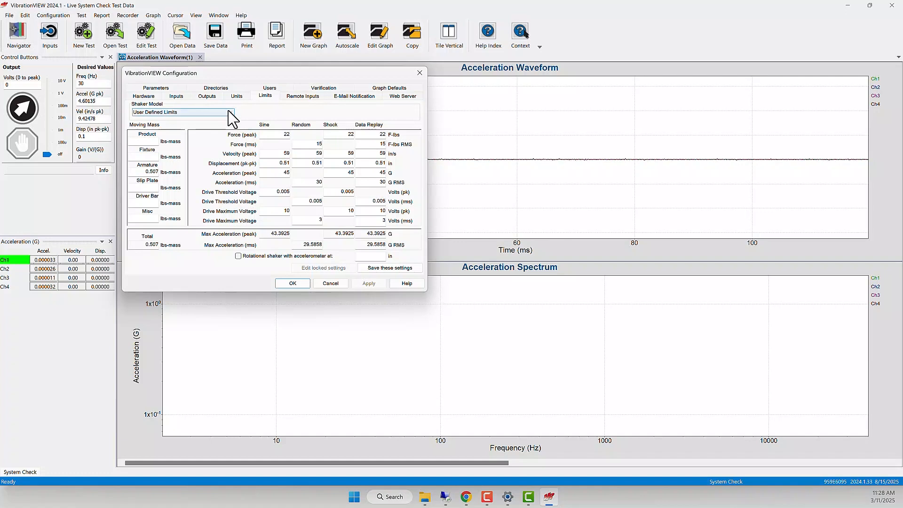
left_click(228, 112)
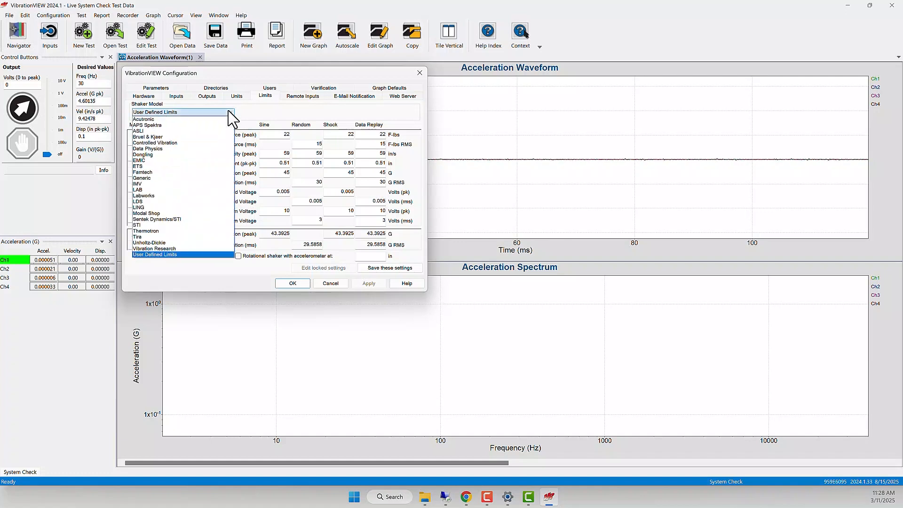
left_click(178, 249)
left_click(267, 113)
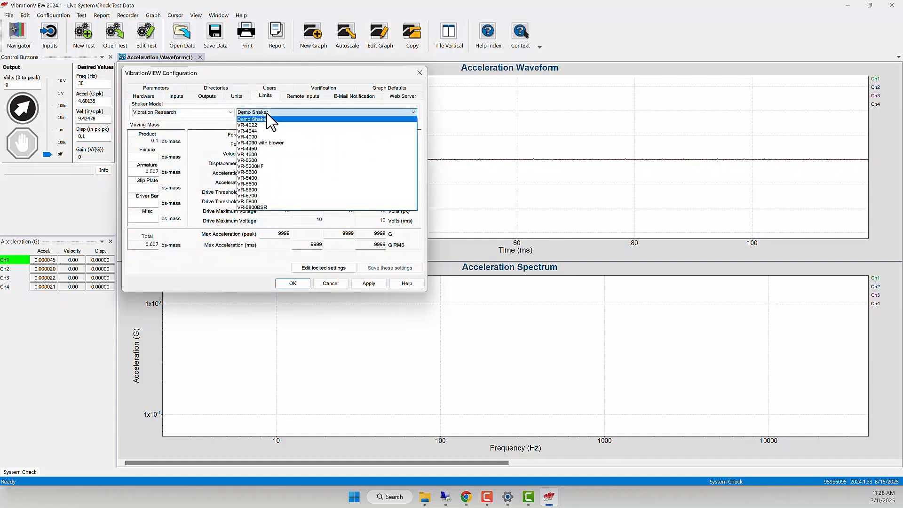
left_click(272, 167)
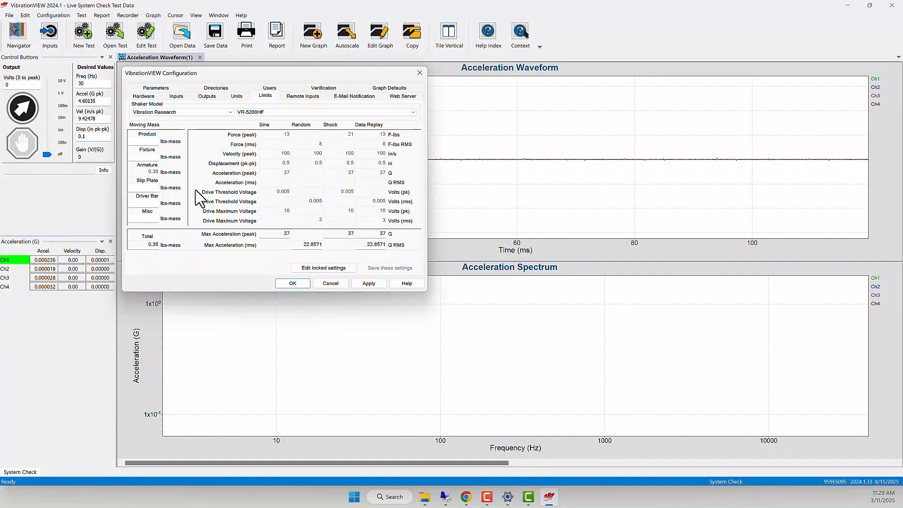
left_click(293, 283)
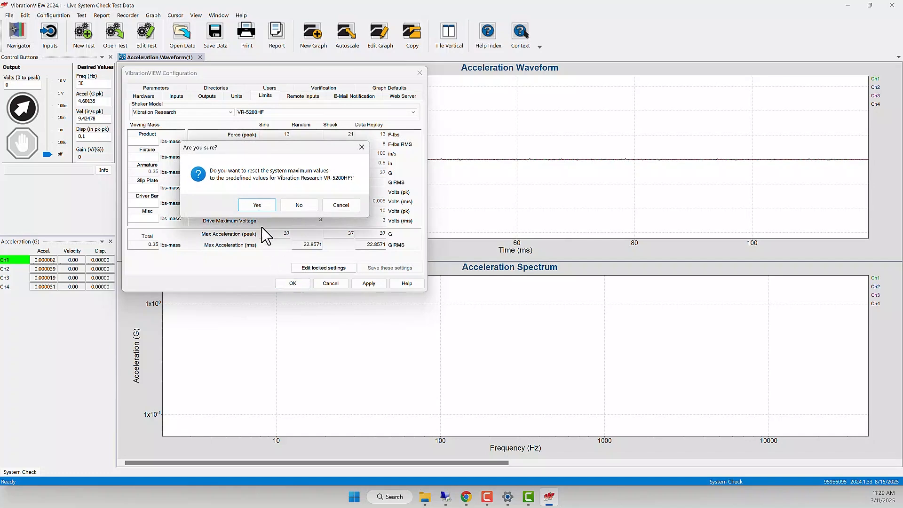
left_click(257, 206)
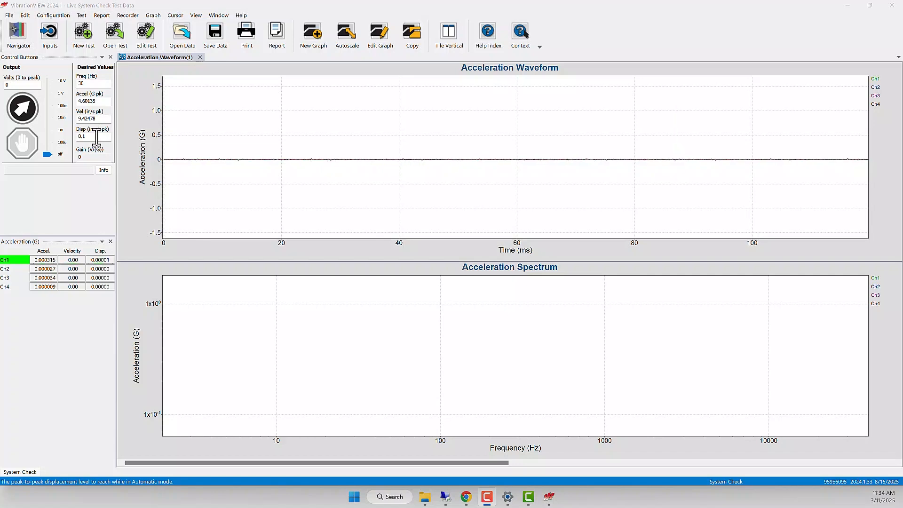
Run the System Check test, autoscaling the Acceleration Waveform graph while it runs, and stop the test.
left_click(24, 112)
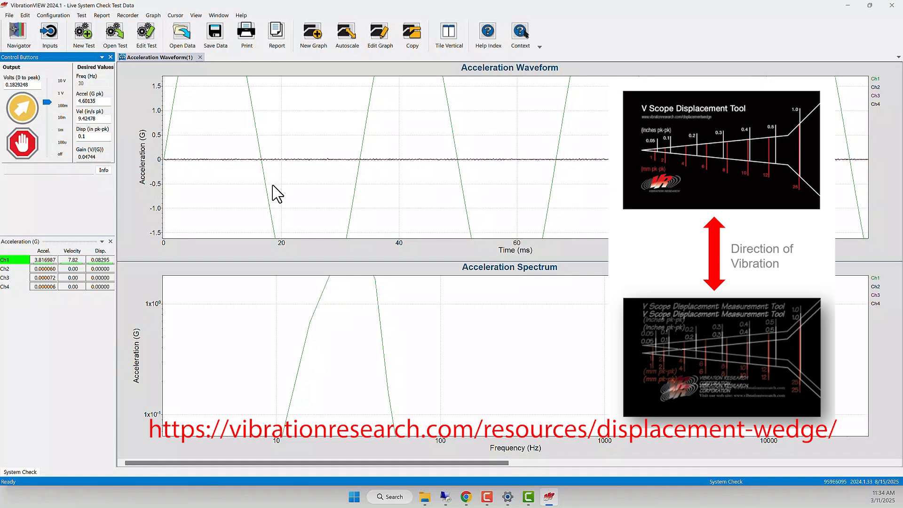
double_click(273, 186)
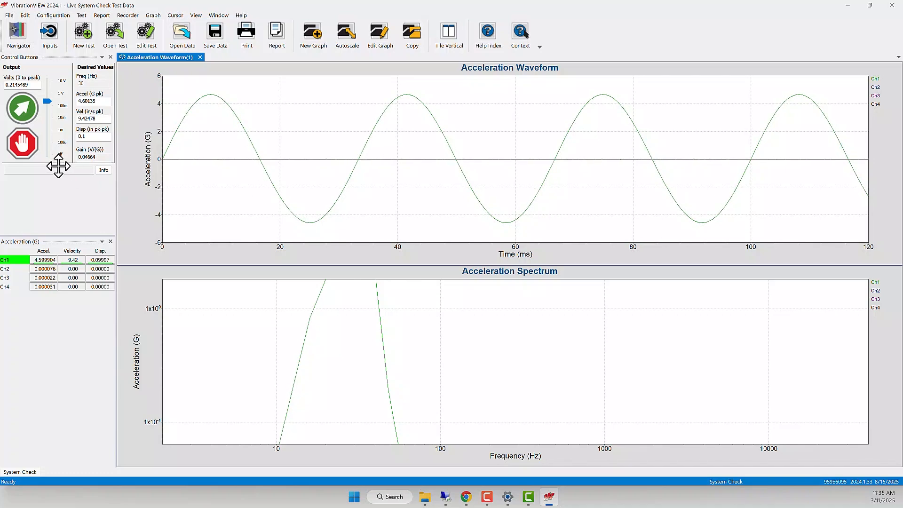
left_click(23, 152)
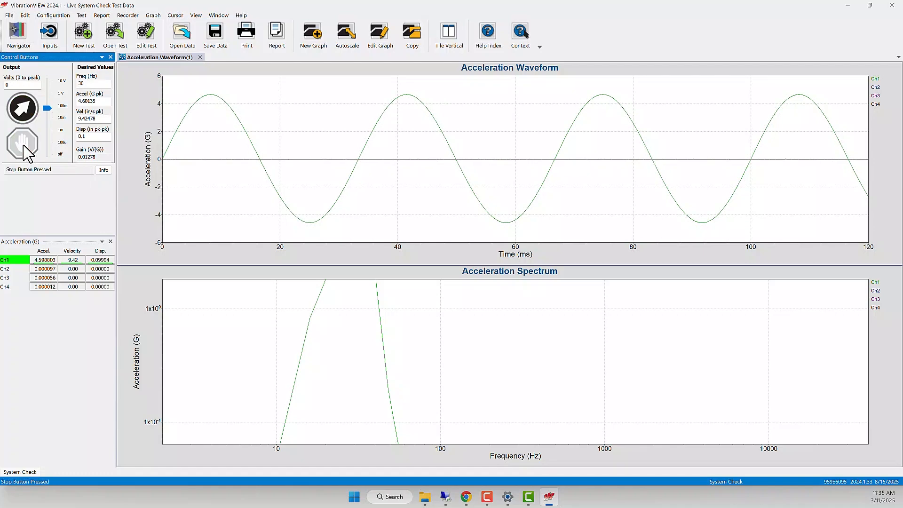